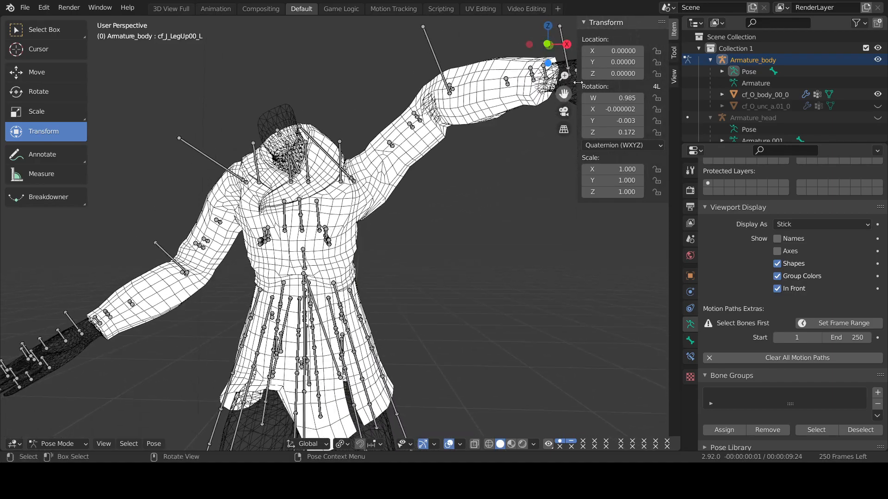
Make the Jacket mesh in the 9S clothes collection active for editing in Weight Paint mode
{"action": "scroll", "coordinate": [734, 104], "scroll_direction": "down", "scroll_amount": 8}
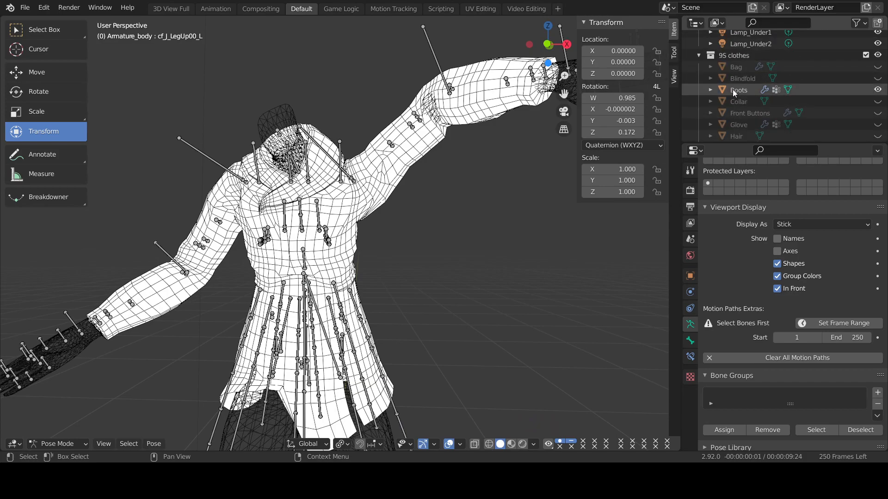
{"action": "scroll", "coordinate": [736, 95], "scroll_direction": "down", "scroll_amount": 2}
{"action": "left_click", "coordinate": [739, 118]}
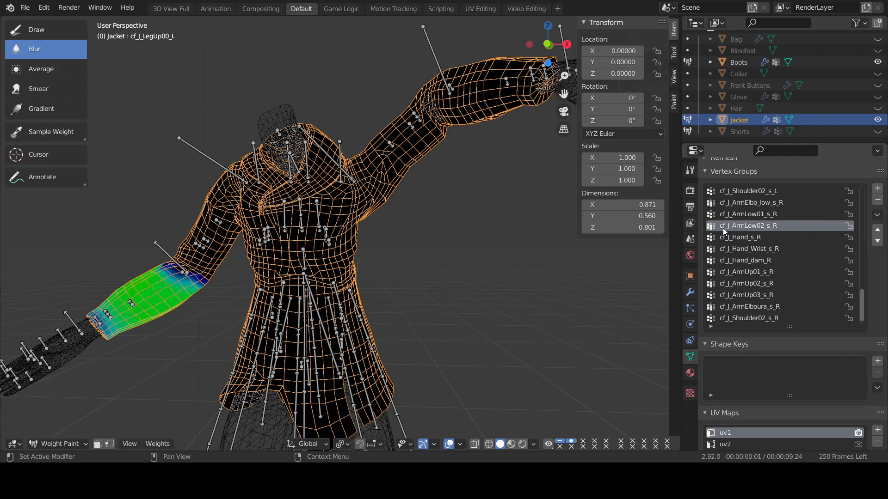
Examine the jacket sleeves around both elbows, comparing the raised left arm with the lowered right arm
{"action": "scroll", "coordinate": [498, 128], "scroll_direction": "up", "scroll_amount": 3}
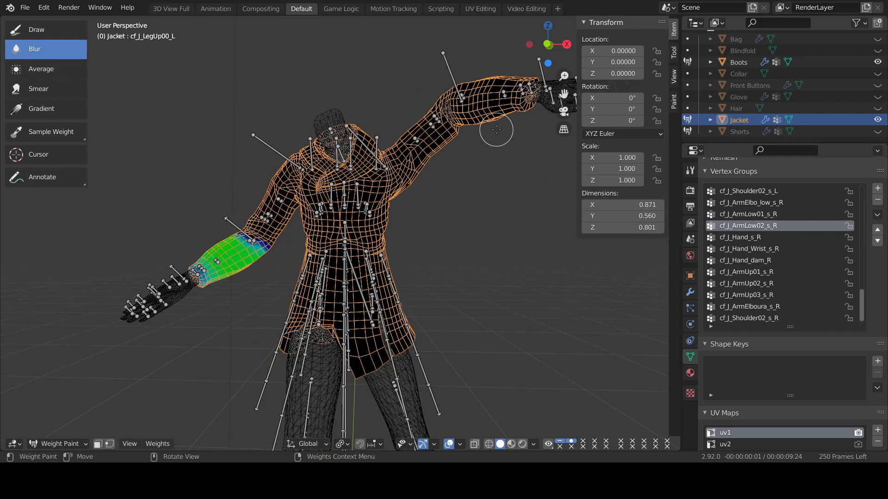
{"action": "scroll", "coordinate": [492, 111], "scroll_direction": "up", "scroll_amount": 4}
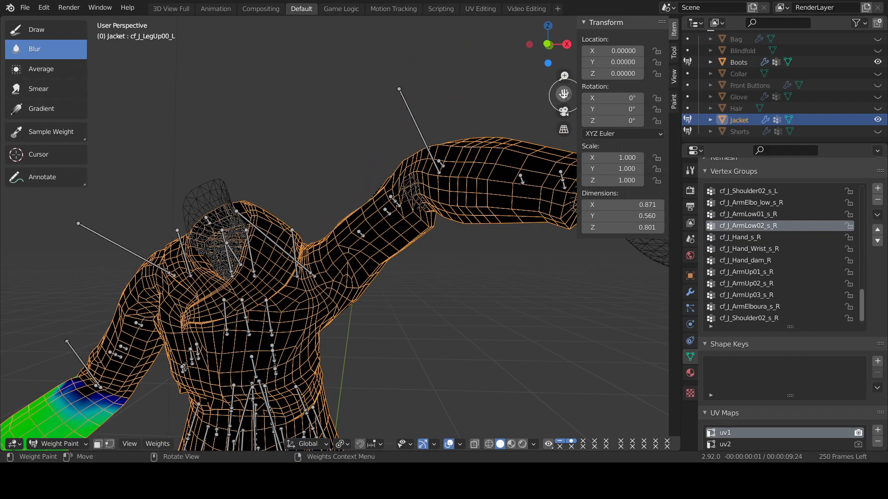
{"action": "scroll", "coordinate": [488, 101], "scroll_direction": "up", "scroll_amount": 2}
{"action": "scroll", "coordinate": [489, 102], "scroll_direction": "down", "scroll_amount": 2}
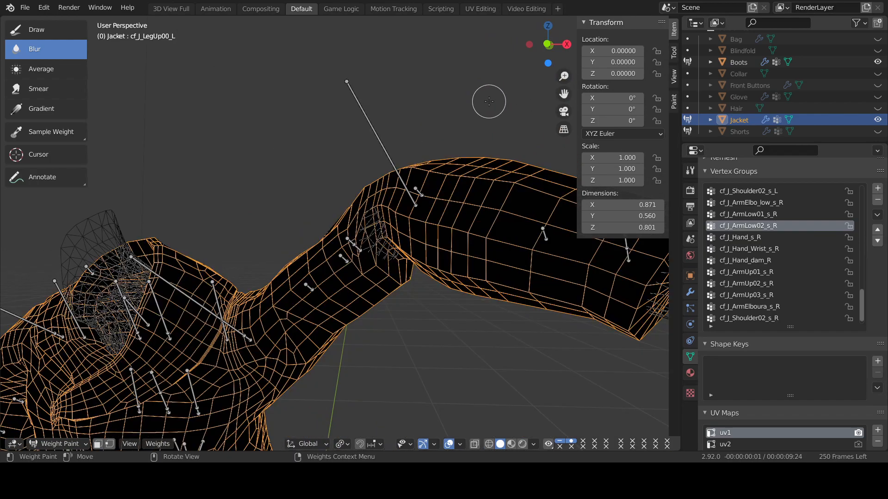
{"action": "left_click_drag", "start_coordinate": [562, 46], "coordinate": [547, 50]}
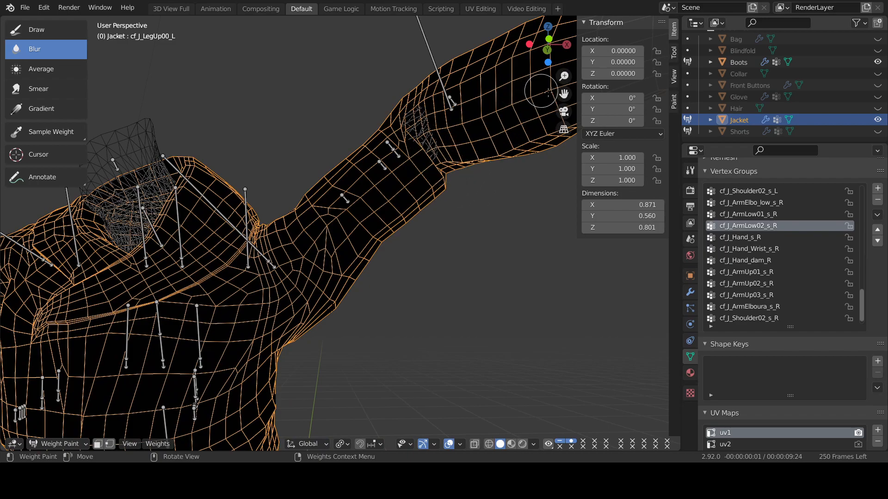
{"action": "left_click_drag", "start_coordinate": [564, 94], "coordinate": [887, 0]}
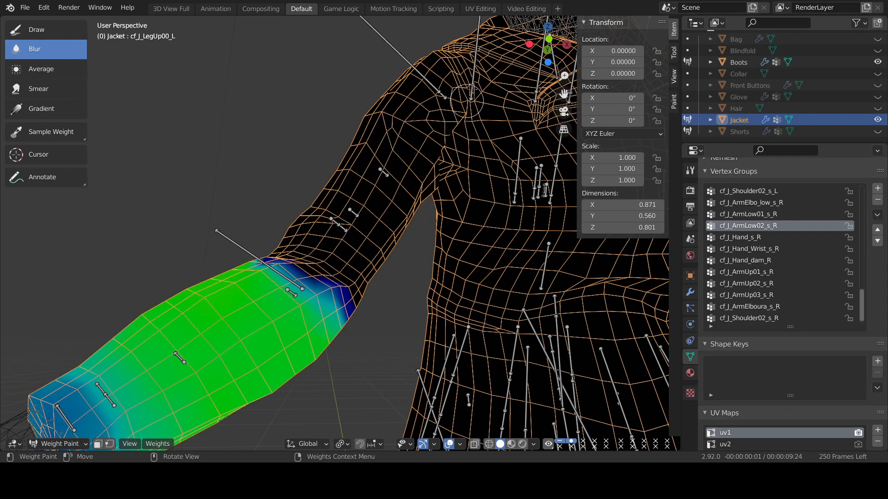
{"action": "mouse_move", "coordinate": [563, 94]}
{"action": "left_mouse_down"}
{"action": "mouse_move", "coordinate": [148, 140]}
{"action": "mouse_move", "coordinate": [510, 93]}
{"action": "mouse_move", "coordinate": [532, 104]}
{"action": "left_mouse_up"}
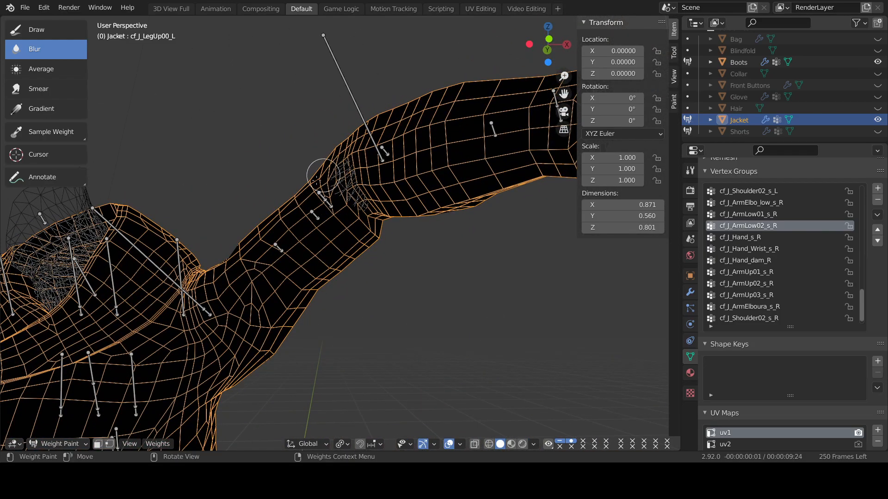
{"action": "mouse_move", "coordinate": [550, 45]}
{"action": "left_mouse_down"}
{"action": "mouse_move", "coordinate": [504, 57]}
{"action": "mouse_move", "coordinate": [475, 42]}
{"action": "mouse_move", "coordinate": [502, 52]}
{"action": "mouse_move", "coordinate": [551, 43]}
{"action": "left_mouse_up"}
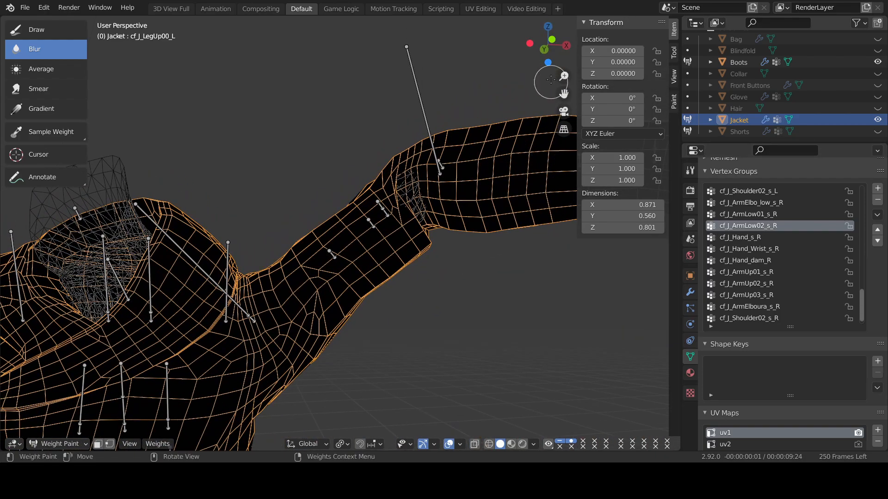
{"action": "left_click_drag", "start_coordinate": [548, 44], "coordinate": [545, 46]}
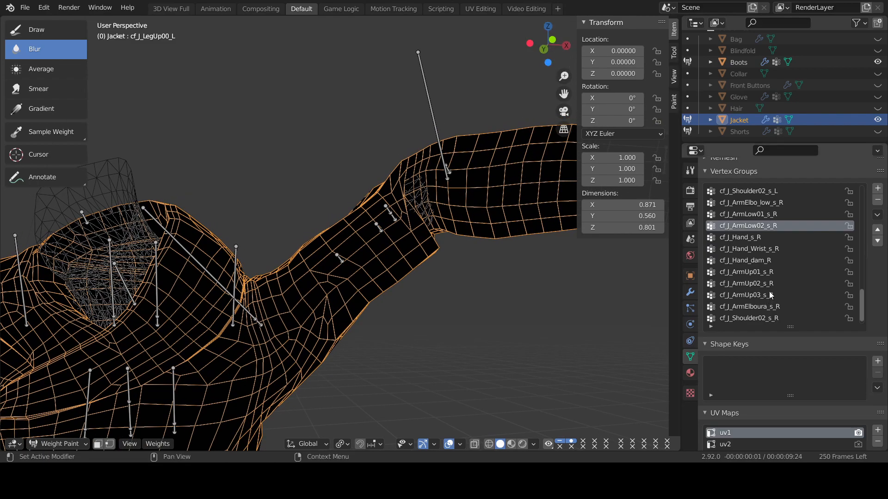
Activate the cf_J_ArmLow02_s_L vertex group and blur its weight edge at the raised arm's elbow
{"action": "scroll", "coordinate": [759, 284], "scroll_direction": "up", "scroll_amount": 4}
{"action": "scroll", "coordinate": [759, 283], "scroll_direction": "up", "scroll_amount": 3}
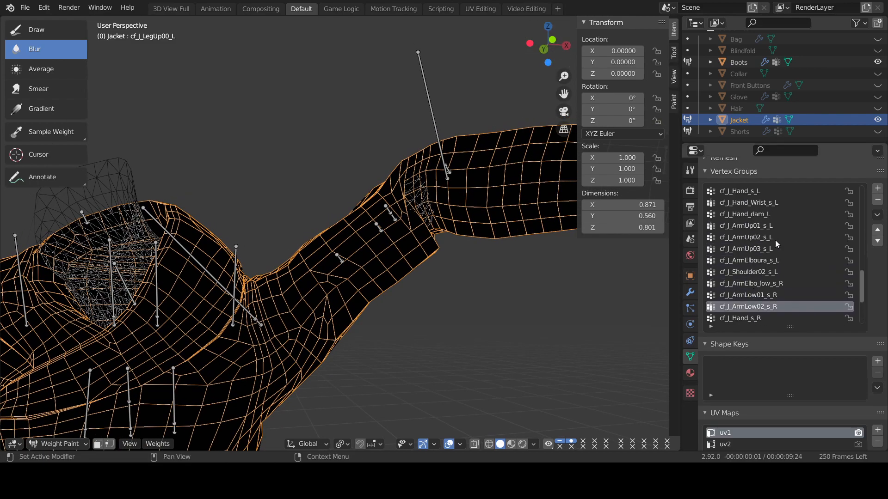
{"action": "scroll", "coordinate": [763, 241], "scroll_direction": "up", "scroll_amount": 1}
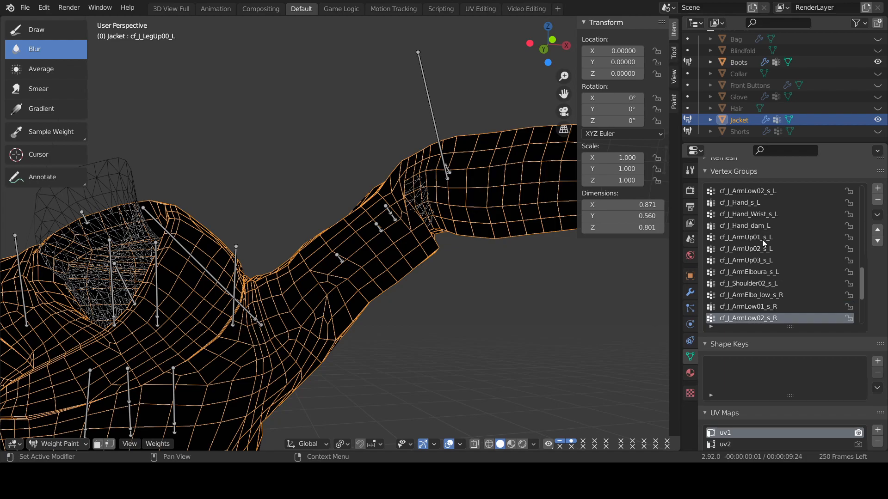
{"action": "left_click", "coordinate": [764, 193]}
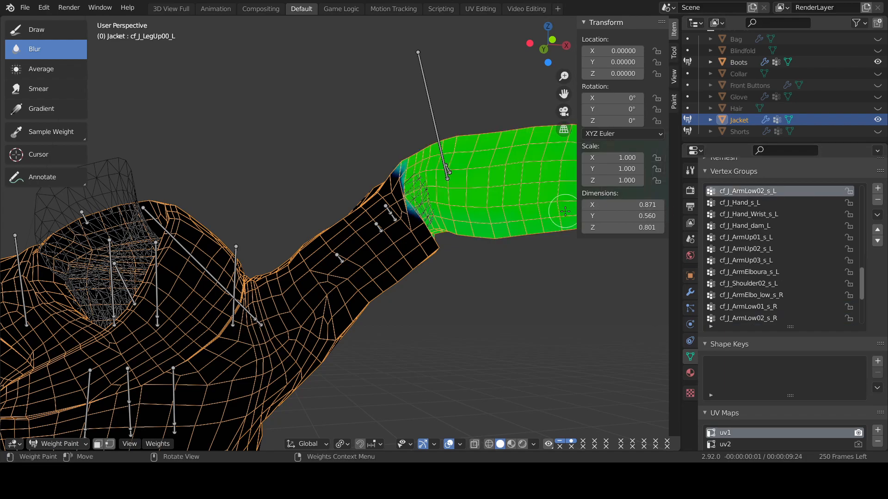
{"action": "left_click_drag", "start_coordinate": [399, 165], "coordinate": [437, 191]}
Erase the cf_J_ArmLow02_s_L weights all around the left elbow using the Draw brush with weight 0
{"action": "right_click", "coordinate": [346, 76]}
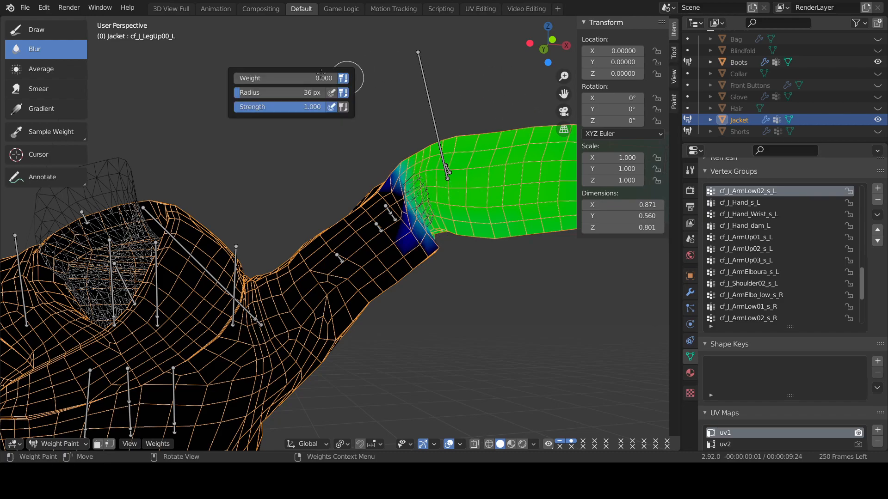
{"action": "left_click", "coordinate": [37, 29]}
{"action": "mouse_move", "coordinate": [368, 203]}
{"action": "left_mouse_down"}
{"action": "mouse_move", "coordinate": [407, 187]}
{"action": "mouse_move", "coordinate": [416, 203]}
{"action": "mouse_move", "coordinate": [426, 149]}
{"action": "mouse_move", "coordinate": [483, 222]}
{"action": "mouse_move", "coordinate": [469, 277]}
{"action": "left_mouse_up"}
{"action": "mouse_move", "coordinate": [546, 57]}
{"action": "left_mouse_down"}
{"action": "mouse_move", "coordinate": [518, 52]}
{"action": "mouse_move", "coordinate": [568, 56]}
{"action": "left_mouse_up"}
{"action": "mouse_move", "coordinate": [168, 213]}
{"action": "left_mouse_down"}
{"action": "mouse_move", "coordinate": [183, 249]}
{"action": "mouse_move", "coordinate": [206, 233]}
{"action": "left_mouse_up"}
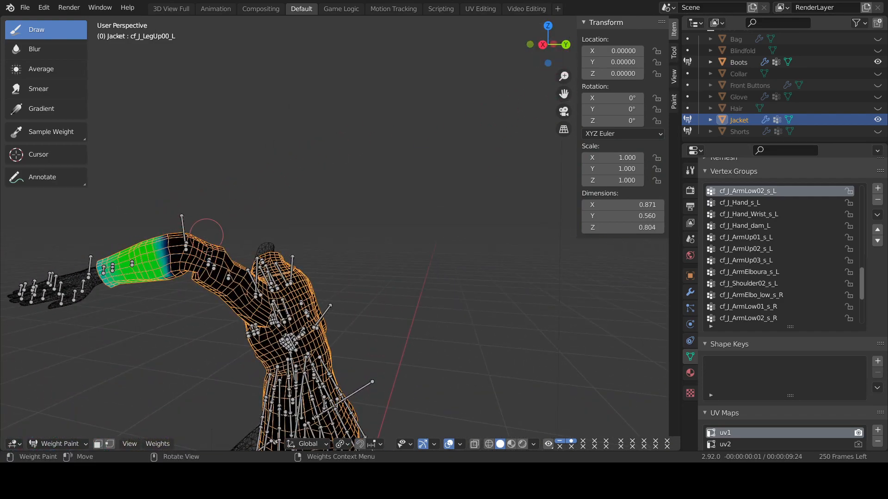
{"action": "left_click_drag", "start_coordinate": [559, 47], "coordinate": [547, 43]}
{"action": "mouse_move", "coordinate": [545, 192]}
{"action": "left_mouse_down"}
{"action": "mouse_move", "coordinate": [524, 199]}
{"action": "mouse_move", "coordinate": [514, 217]}
{"action": "mouse_move", "coordinate": [506, 287]}
{"action": "mouse_move", "coordinate": [526, 228]}
{"action": "left_mouse_up"}
Blur the cf_J_ArmLow02_s_L weight edge on the left forearm so it fades gradually towards the elbow
{"action": "left_click", "coordinate": [50, 49]}
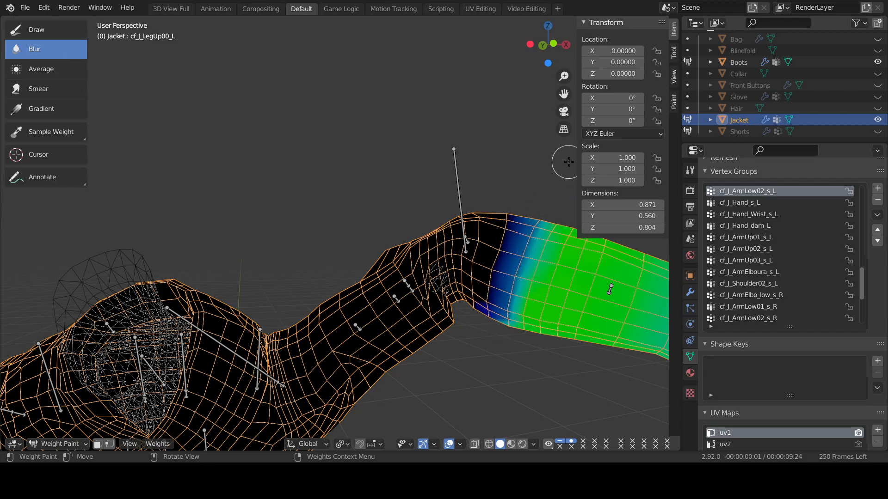
{"action": "left_click_drag", "start_coordinate": [565, 48], "coordinate": [423, 24]}
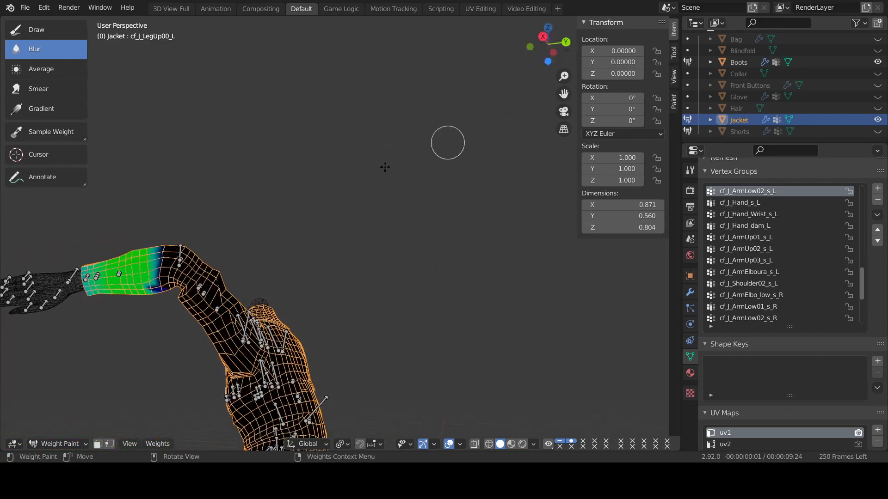
{"action": "mouse_move", "coordinate": [144, 256]}
{"action": "left_mouse_down"}
{"action": "mouse_move", "coordinate": [157, 240]}
{"action": "mouse_move", "coordinate": [148, 305]}
{"action": "left_mouse_up"}
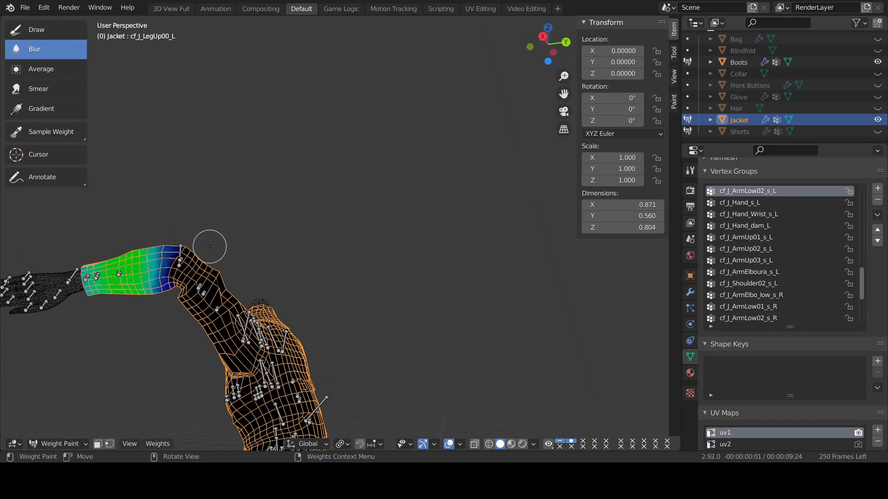
{"action": "left_click_drag", "start_coordinate": [548, 44], "coordinate": [537, 47]}
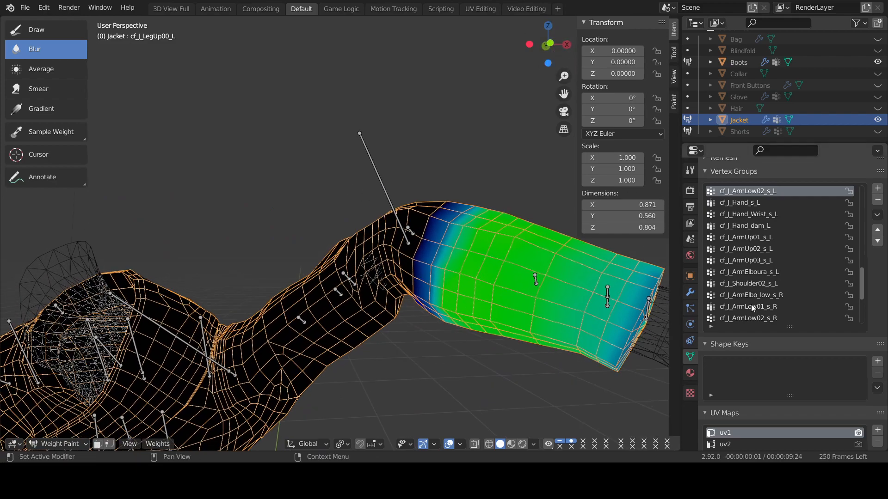
Activate the cf_J_ArmLow01_s_L vertex group and blur its weights on the inner side of the left elbow
{"action": "scroll", "coordinate": [782, 284], "scroll_direction": "up", "scroll_amount": 3}
{"action": "left_click", "coordinate": [769, 216]}
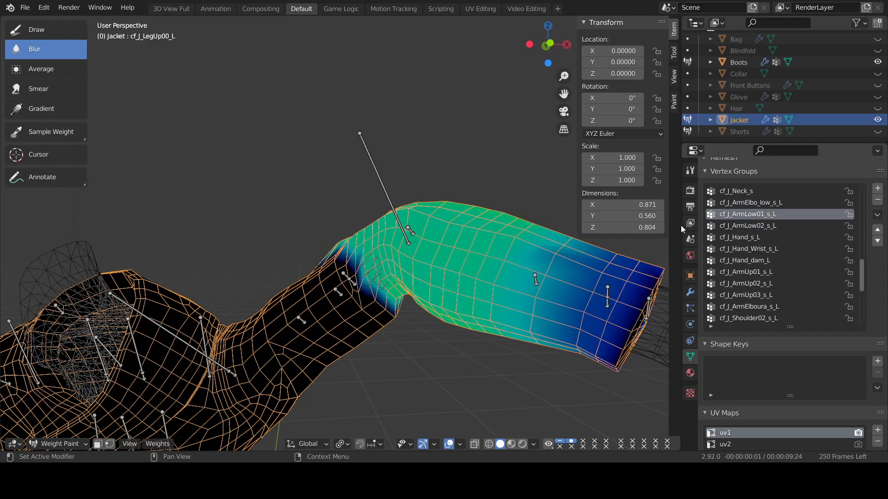
{"action": "mouse_move", "coordinate": [377, 276]}
{"action": "left_mouse_down"}
{"action": "mouse_move", "coordinate": [370, 296]}
{"action": "mouse_move", "coordinate": [369, 250]}
{"action": "left_mouse_up"}
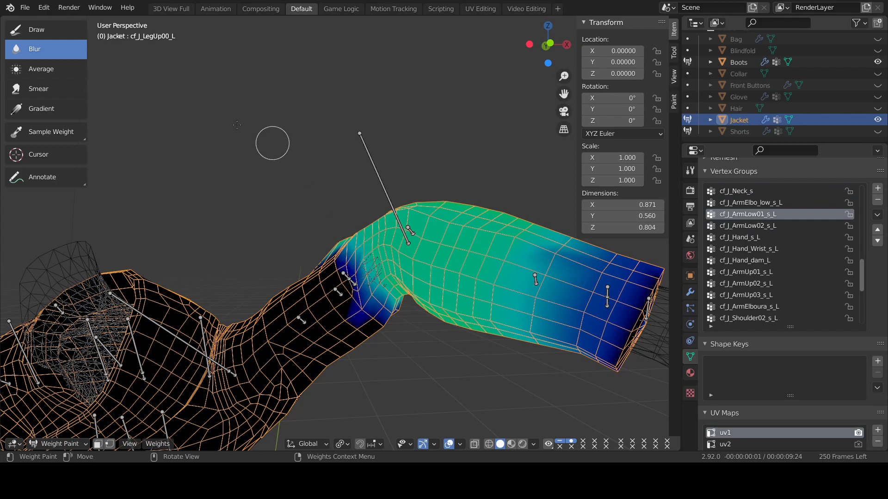
Erase the cf_J_ArmLow01_s_L weights from the left elbow and upper arm with the Draw brush, and undo the last stroke on the outer elbow
{"action": "left_click", "coordinate": [37, 30]}
{"action": "left_click_drag", "start_coordinate": [362, 303], "coordinate": [388, 256]}
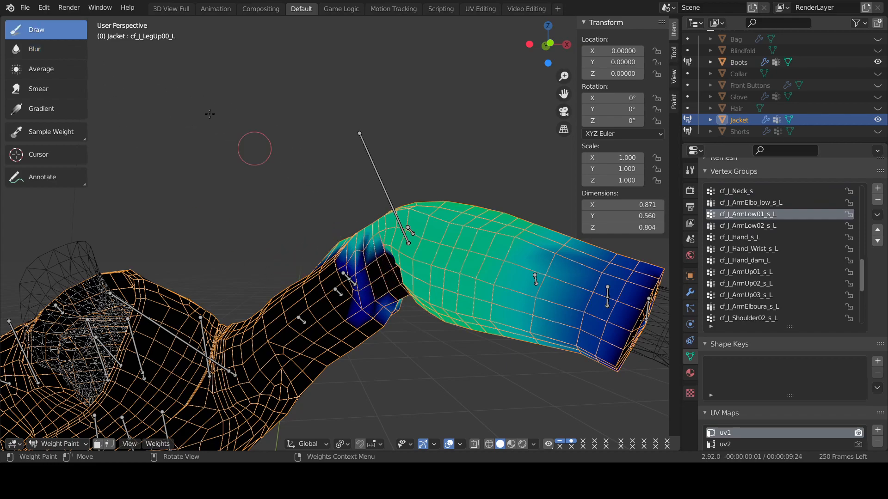
{"action": "mouse_move", "coordinate": [398, 199]}
{"action": "left_mouse_down"}
{"action": "mouse_move", "coordinate": [409, 205]}
{"action": "mouse_move", "coordinate": [418, 195]}
{"action": "mouse_move", "coordinate": [351, 240]}
{"action": "mouse_move", "coordinate": [343, 300]}
{"action": "left_mouse_up"}
{"action": "left_click_drag", "start_coordinate": [359, 352], "coordinate": [367, 233]}
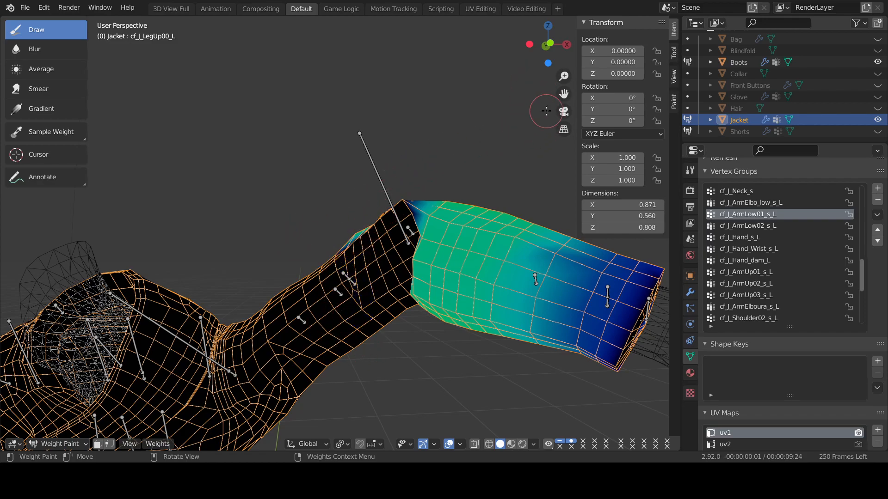
{"action": "left_click_drag", "start_coordinate": [548, 44], "coordinate": [362, 67]}
{"action": "mouse_move", "coordinate": [209, 202]}
{"action": "left_mouse_down"}
{"action": "mouse_move", "coordinate": [222, 220]}
{"action": "mouse_move", "coordinate": [242, 215]}
{"action": "mouse_move", "coordinate": [187, 256]}
{"action": "mouse_move", "coordinate": [201, 211]}
{"action": "left_mouse_up"}
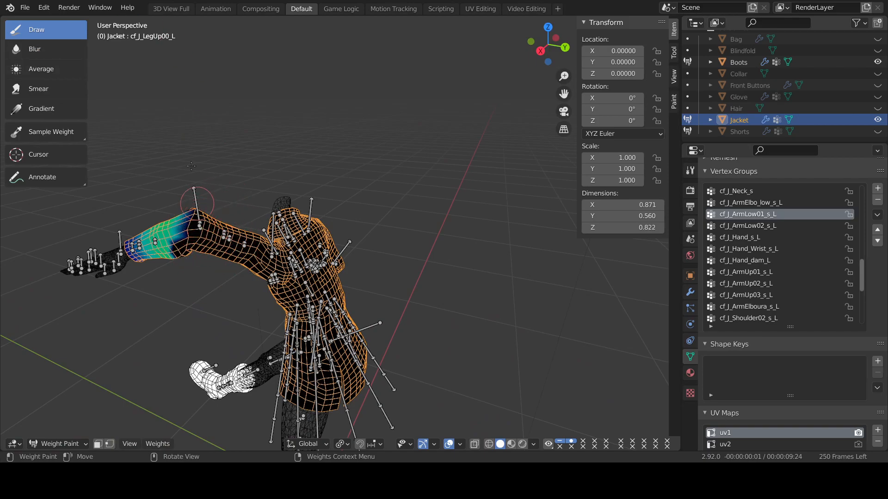
{"action": "key", "text": "ctrl+z"}
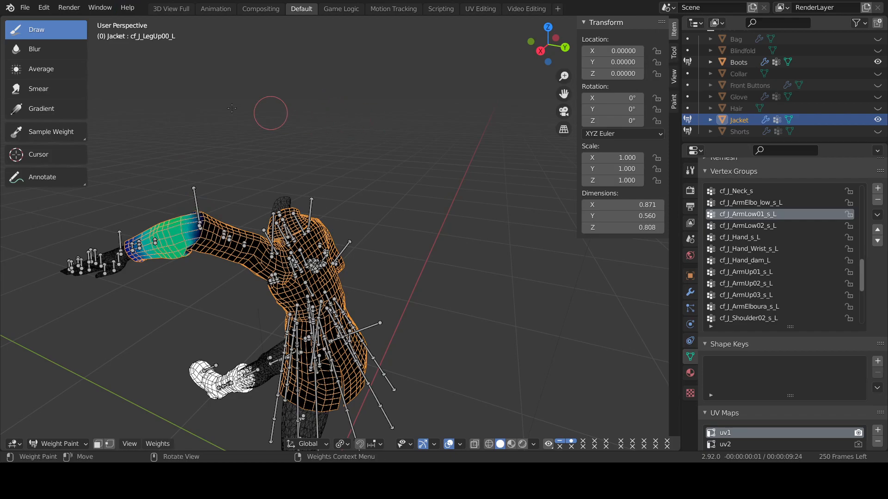
Blur the cf_J_ArmLow01_s_L weight edge all around the left elbow to blend it into the upper arm
{"action": "left_click", "coordinate": [63, 50]}
{"action": "mouse_move", "coordinate": [192, 204]}
{"action": "left_mouse_down"}
{"action": "mouse_move", "coordinate": [201, 213]}
{"action": "mouse_move", "coordinate": [183, 216]}
{"action": "left_mouse_up"}
{"action": "left_click_drag", "start_coordinate": [545, 39], "coordinate": [549, 44]}
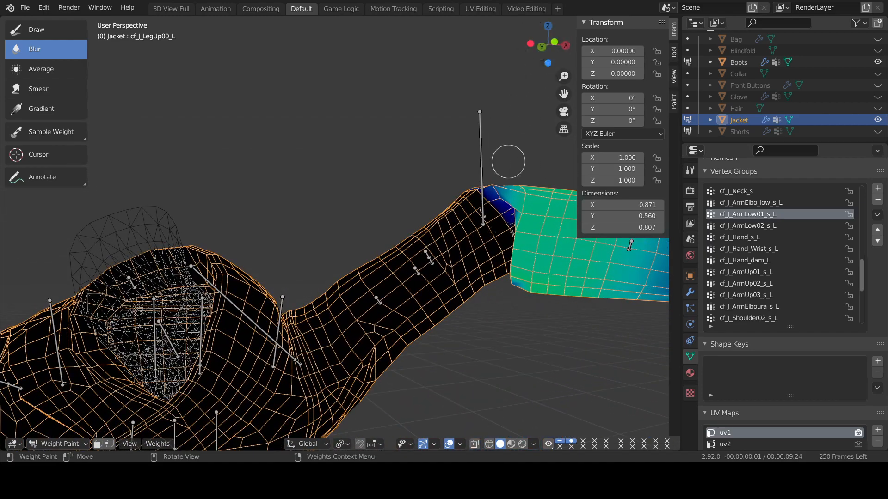
{"action": "left_click_drag", "start_coordinate": [506, 212], "coordinate": [506, 280]}
{"action": "left_click_drag", "start_coordinate": [552, 57], "coordinate": [550, 44]}
{"action": "mouse_move", "coordinate": [549, 145]}
{"action": "left_mouse_down"}
{"action": "mouse_move", "coordinate": [553, 185]}
{"action": "mouse_move", "coordinate": [554, 139]}
{"action": "mouse_move", "coordinate": [553, 182]}
{"action": "mouse_move", "coordinate": [540, 125]}
{"action": "mouse_move", "coordinate": [548, 159]}
{"action": "left_mouse_up"}
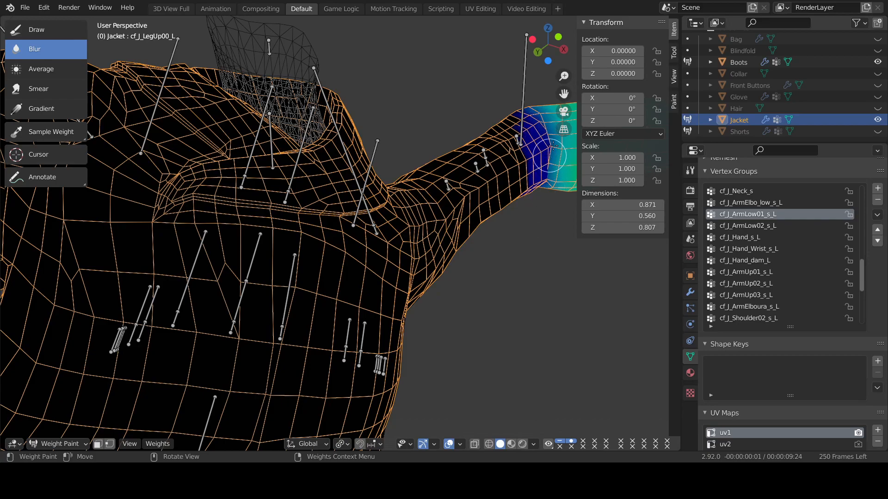
{"action": "left_click_drag", "start_coordinate": [549, 44], "coordinate": [526, 53]}
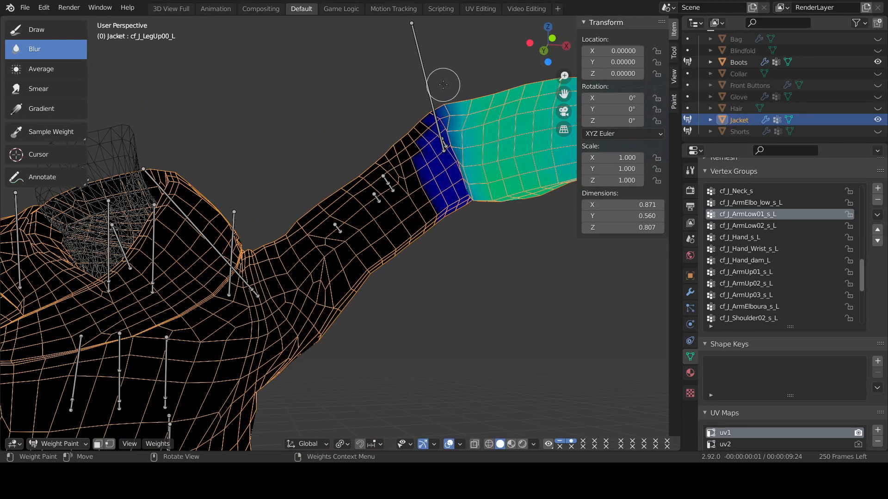
{"action": "mouse_move", "coordinate": [551, 47]}
{"action": "left_mouse_down"}
{"action": "mouse_move", "coordinate": [532, 51]}
{"action": "mouse_move", "coordinate": [555, 42]}
{"action": "mouse_move", "coordinate": [439, 139]}
{"action": "mouse_move", "coordinate": [275, 300]}
{"action": "mouse_move", "coordinate": [277, 228]}
{"action": "mouse_move", "coordinate": [548, 86]}
{"action": "mouse_move", "coordinate": [548, 116]}
{"action": "mouse_move", "coordinate": [532, 102]}
{"action": "mouse_move", "coordinate": [472, 88]}
{"action": "left_mouse_up"}
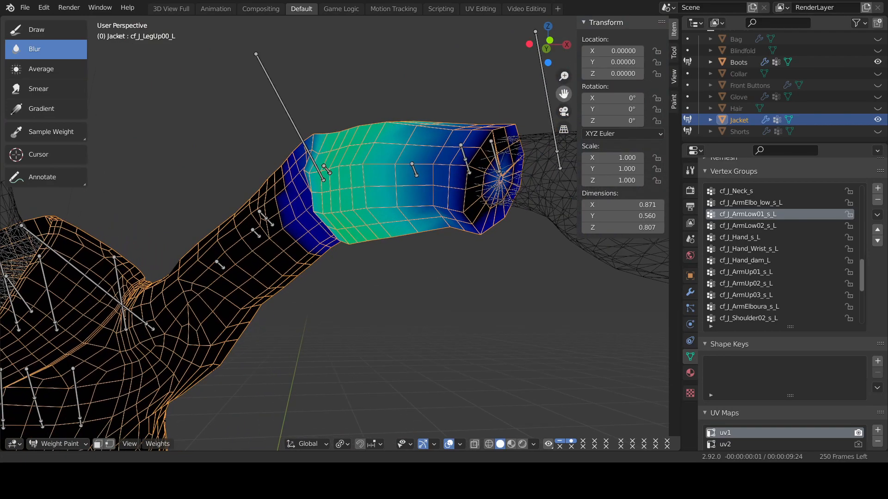
Activate the cf_J_ArmUp03_s_L vertex group and blur its weights across the left elbow into the forearm
{"action": "left_click", "coordinate": [761, 273]}
{"action": "left_click", "coordinate": [767, 296]}
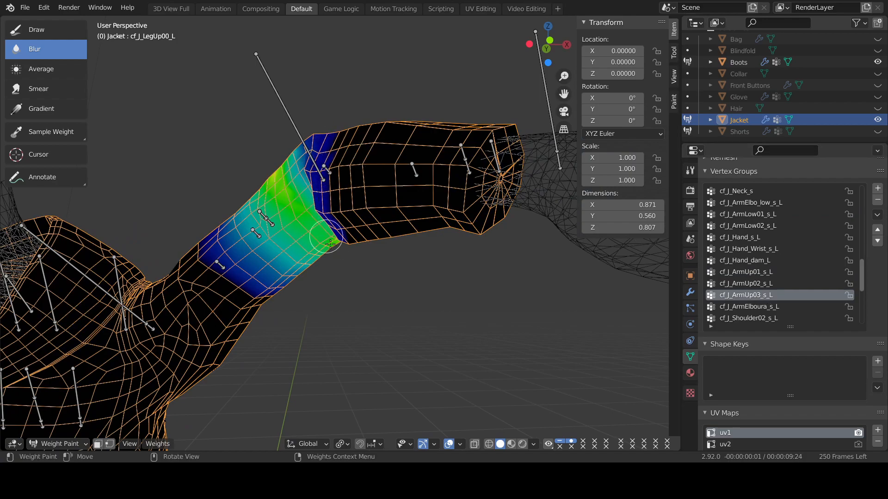
{"action": "left_click_drag", "start_coordinate": [534, 51], "coordinate": [522, 55]}
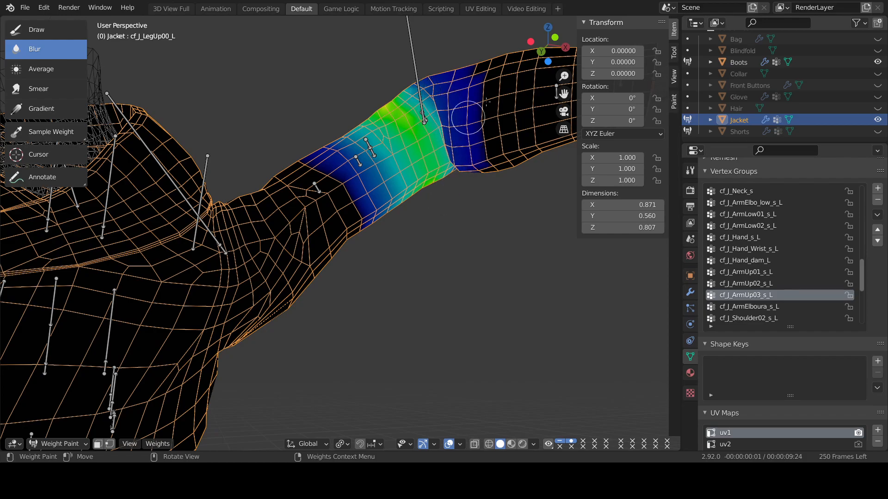
{"action": "left_click_drag", "start_coordinate": [548, 44], "coordinate": [483, 380]}
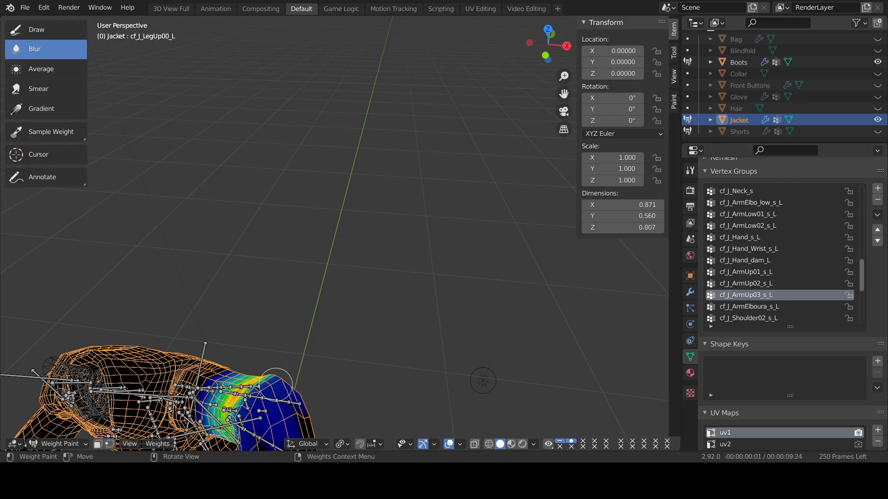
{"action": "left_click_drag", "start_coordinate": [548, 44], "coordinate": [519, 73]}
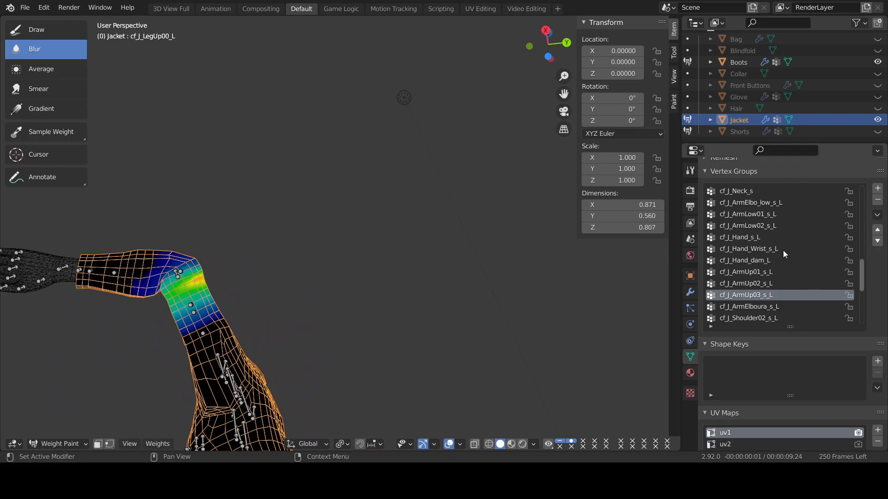
Check the weights of the cf_J_ArmUp02_s_L and cf_J_ArmElboura_s_L vertex groups on the left sleeve
{"action": "left_click", "coordinate": [754, 283]}
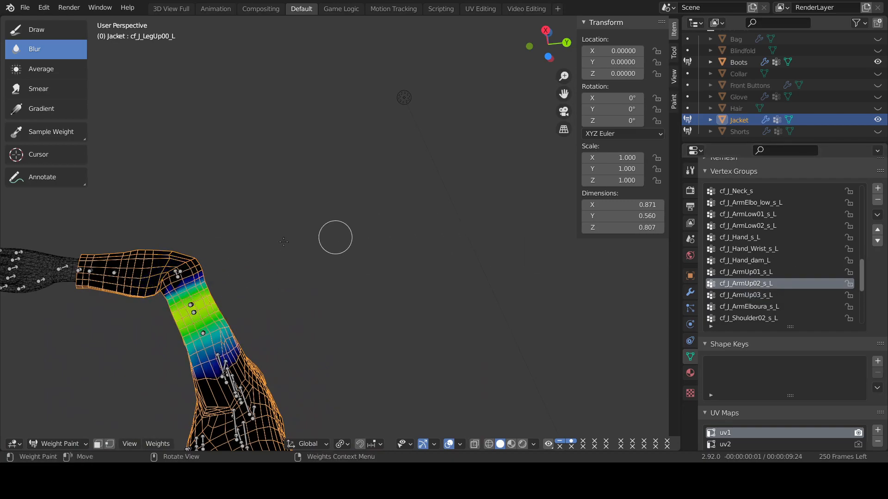
{"action": "left_click", "coordinate": [762, 307]}
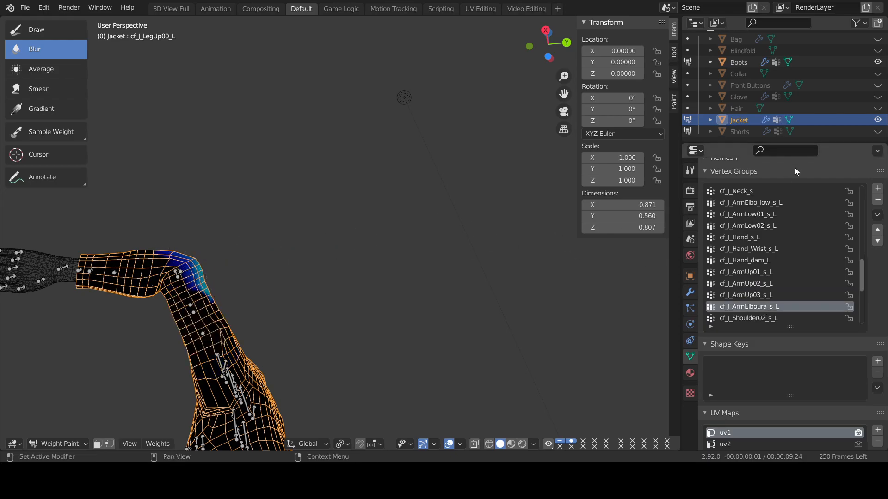
Check the weights of the cf_J_ArmUp02_s_L and cf_J_ArmLow02_s_L vertex groups around the bent left elbow
{"action": "left_click_drag", "start_coordinate": [564, 94], "coordinate": [535, 126]}
{"action": "scroll", "coordinate": [369, 319], "scroll_direction": "up", "scroll_amount": 3}
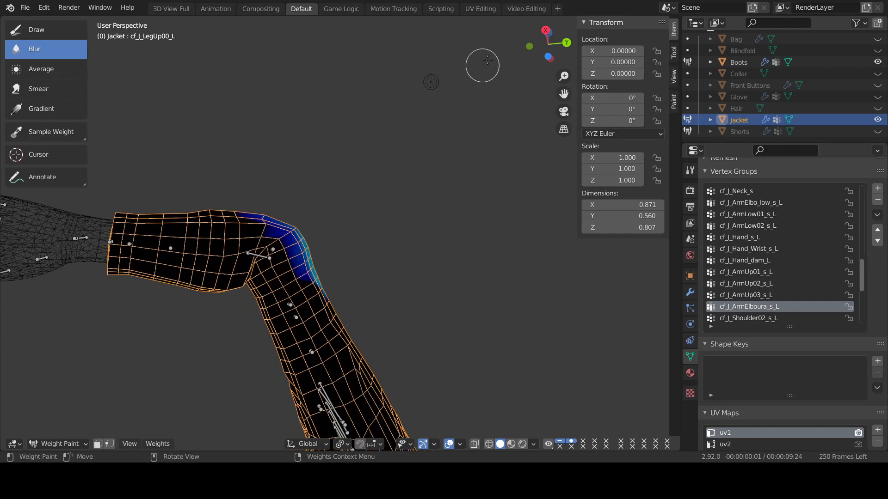
{"action": "left_click_drag", "start_coordinate": [554, 41], "coordinate": [548, 41]}
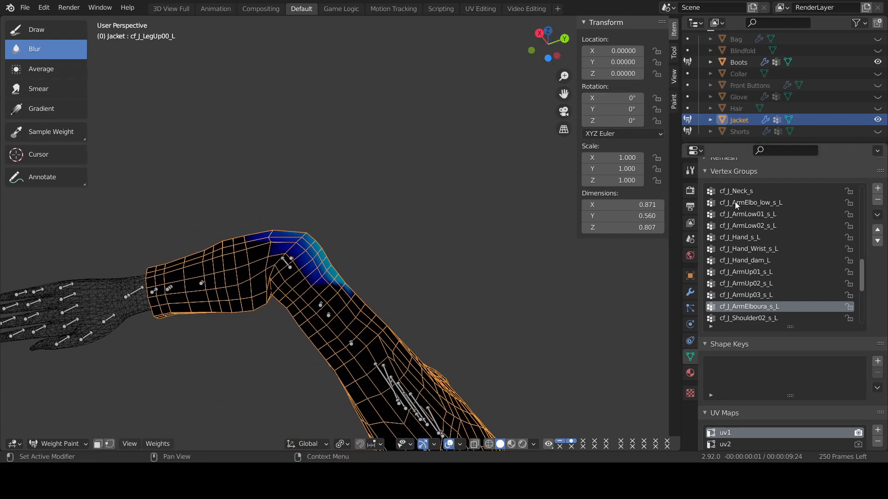
{"action": "left_click", "coordinate": [761, 284]}
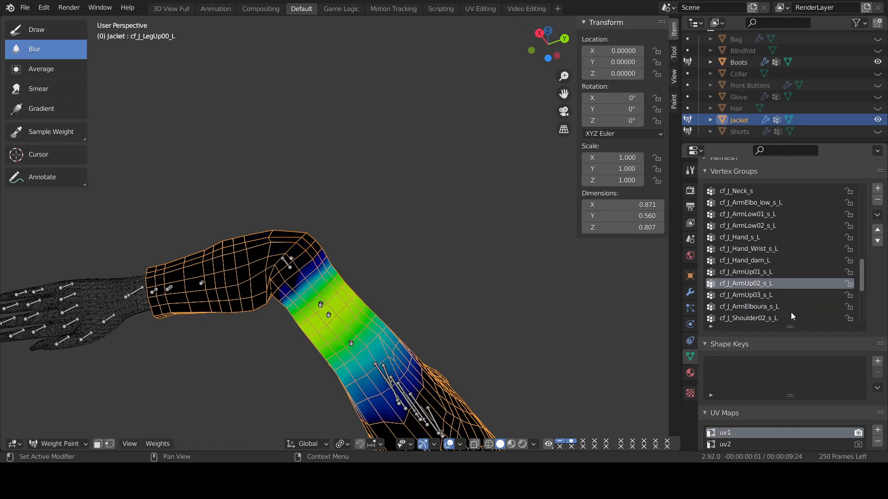
{"action": "left_click", "coordinate": [770, 226]}
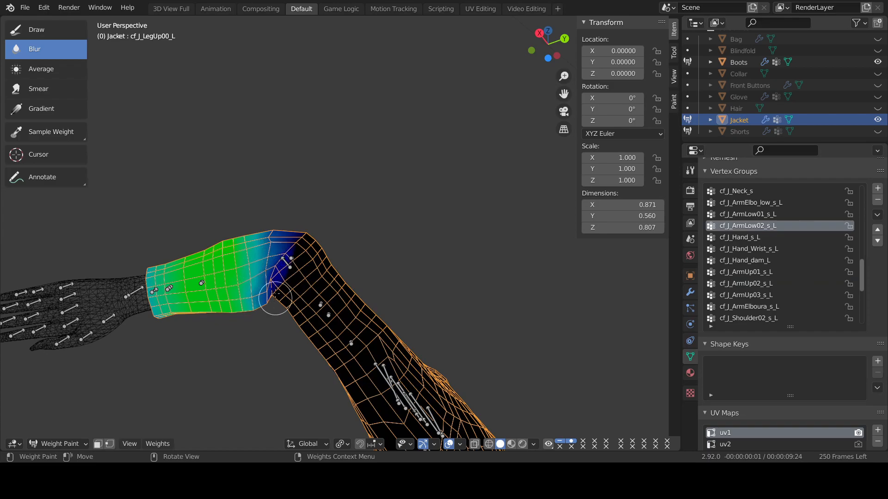
Activate the cf_J_ArmLow01_s_L vertex group and blur its weights at the inner crease of the left elbow
{"action": "left_click", "coordinate": [785, 214]}
{"action": "left_click_drag", "start_coordinate": [272, 296], "coordinate": [279, 303]}
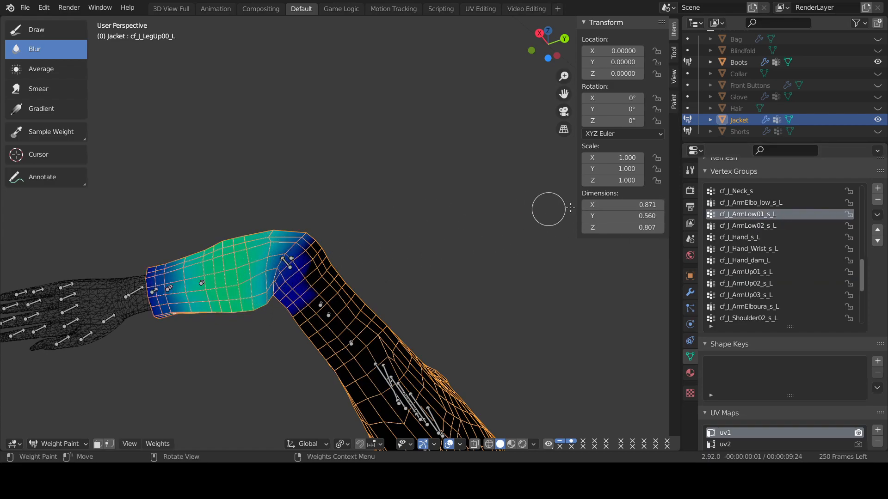
{"action": "mouse_move", "coordinate": [548, 43]}
{"action": "left_mouse_down"}
{"action": "mouse_move", "coordinate": [539, 49]}
{"action": "mouse_move", "coordinate": [549, 35]}
{"action": "mouse_move", "coordinate": [539, 37]}
{"action": "left_mouse_up"}
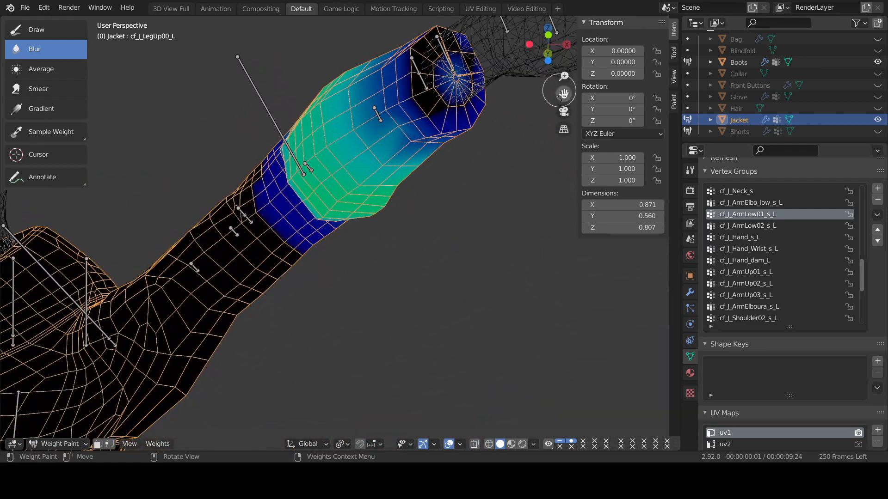
Check the cf_J_Shoulder02_s_L vertex group's weights across the jacket's left shoulder and armpit
{"action": "left_click_drag", "start_coordinate": [564, 93], "coordinate": [652, 21]}
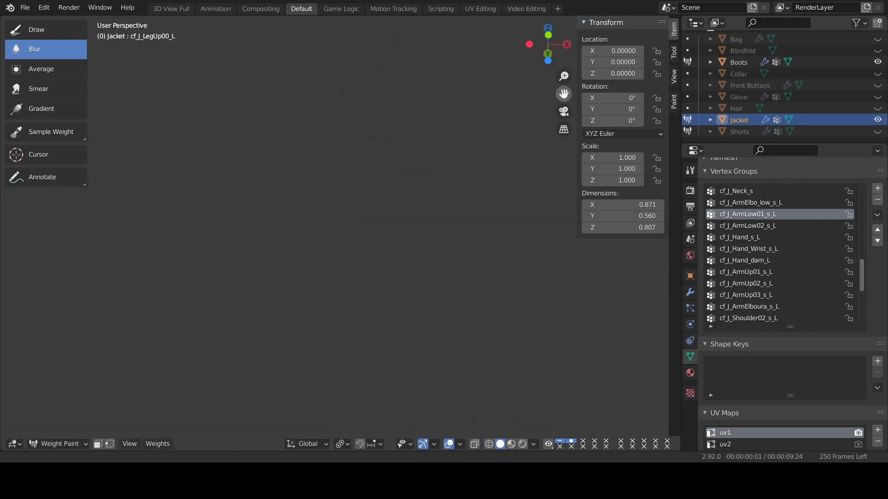
{"action": "left_click_drag", "start_coordinate": [563, 94], "coordinate": [555, 37]}
{"action": "scroll", "coordinate": [472, 228], "scroll_direction": "down", "scroll_amount": 2}
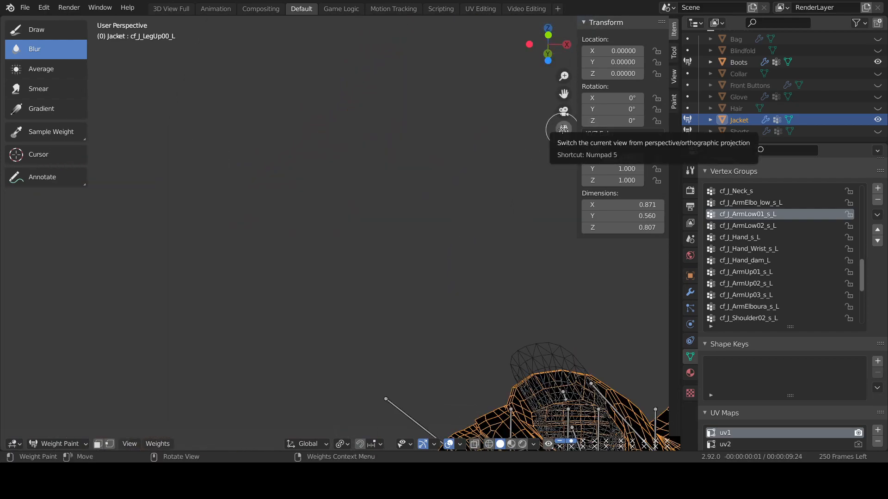
{"action": "left_click_drag", "start_coordinate": [563, 94], "coordinate": [324, 19]}
{"action": "left_click_drag", "start_coordinate": [548, 44], "coordinate": [513, 49]}
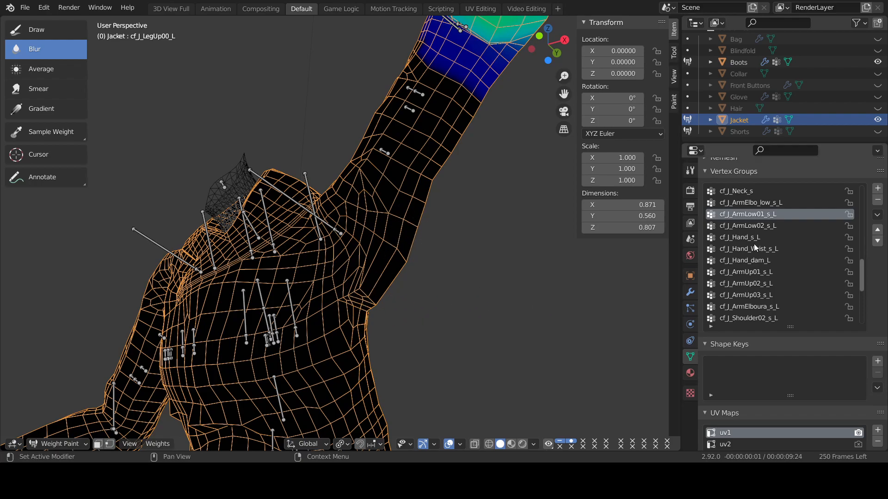
{"action": "scroll", "coordinate": [755, 248], "scroll_direction": "down", "scroll_amount": 1}
{"action": "left_click", "coordinate": [745, 306]}
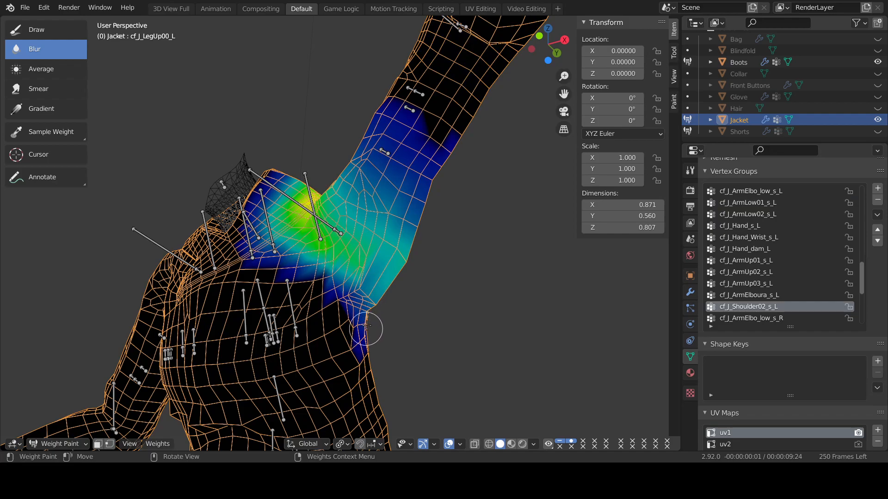
Activate the cf_J_ArmUp01_s_L vertex group and blur its weights at the left armpit
{"action": "left_click", "coordinate": [754, 261]}
{"action": "left_click_drag", "start_coordinate": [370, 304], "coordinate": [376, 288]}
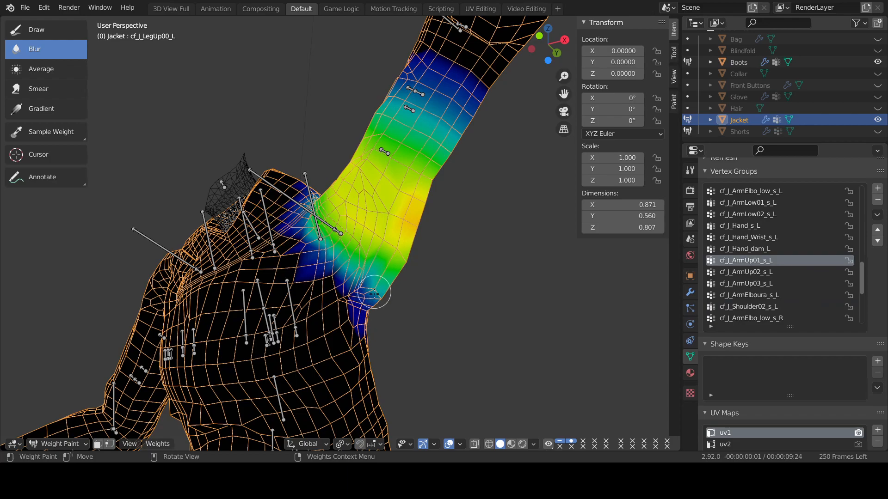
{"action": "mouse_move", "coordinate": [361, 326]}
{"action": "left_mouse_down"}
{"action": "mouse_move", "coordinate": [366, 300]}
{"action": "mouse_move", "coordinate": [387, 301]}
{"action": "left_mouse_up"}
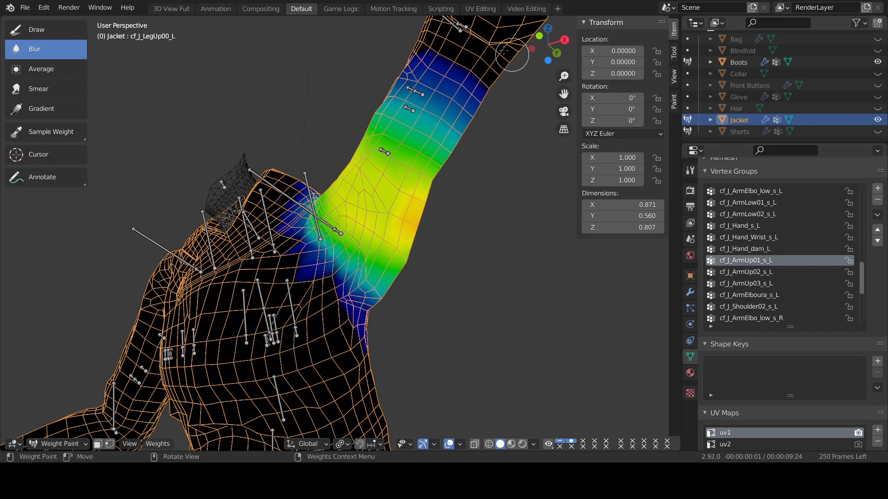
{"action": "left_click_drag", "start_coordinate": [547, 59], "coordinate": [421, 49]}
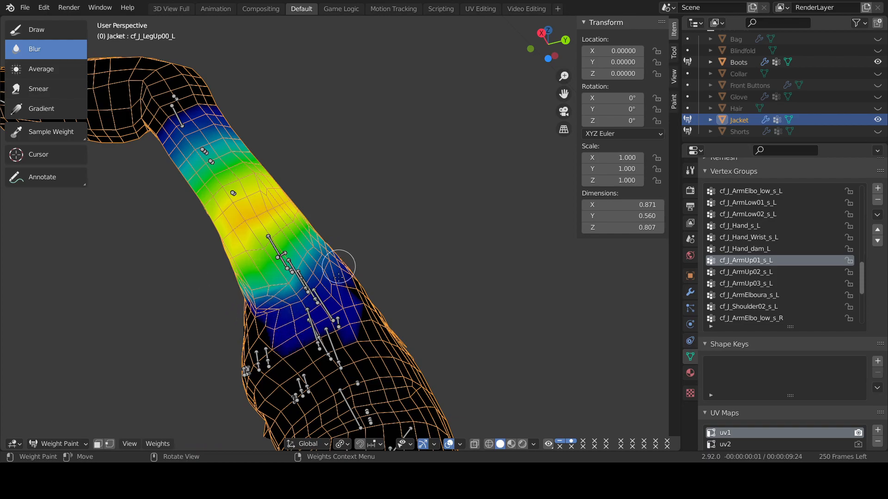
Activate the cf_J_ArmUp01_s_R vertex group and blur its weights around the right armpit
{"action": "mouse_move", "coordinate": [546, 43]}
{"action": "left_mouse_down"}
{"action": "mouse_move", "coordinate": [495, 48]}
{"action": "mouse_move", "coordinate": [547, 45]}
{"action": "left_mouse_up"}
{"action": "scroll", "coordinate": [756, 295], "scroll_direction": "up", "scroll_amount": 2}
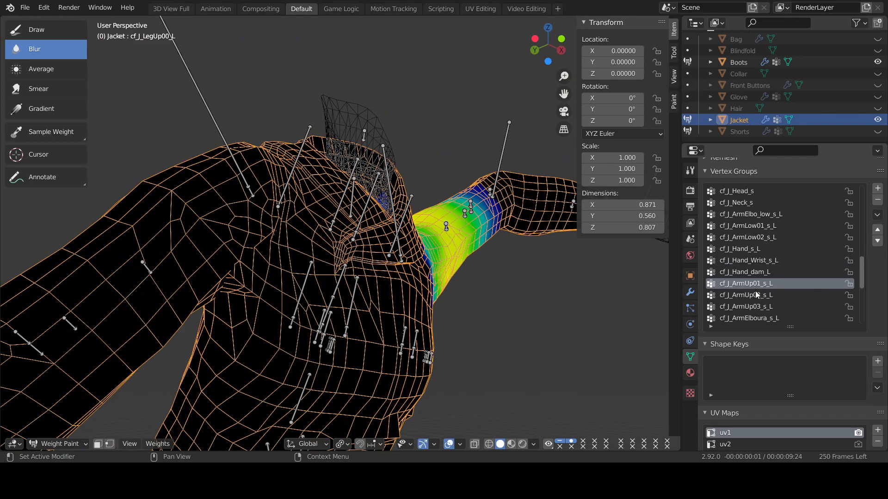
{"action": "scroll", "coordinate": [765, 305], "scroll_direction": "up", "scroll_amount": 4}
{"action": "scroll", "coordinate": [753, 312], "scroll_direction": "down", "scroll_amount": 9}
{"action": "scroll", "coordinate": [753, 308], "scroll_direction": "down", "scroll_amount": 1}
{"action": "scroll", "coordinate": [753, 295], "scroll_direction": "down", "scroll_amount": 5}
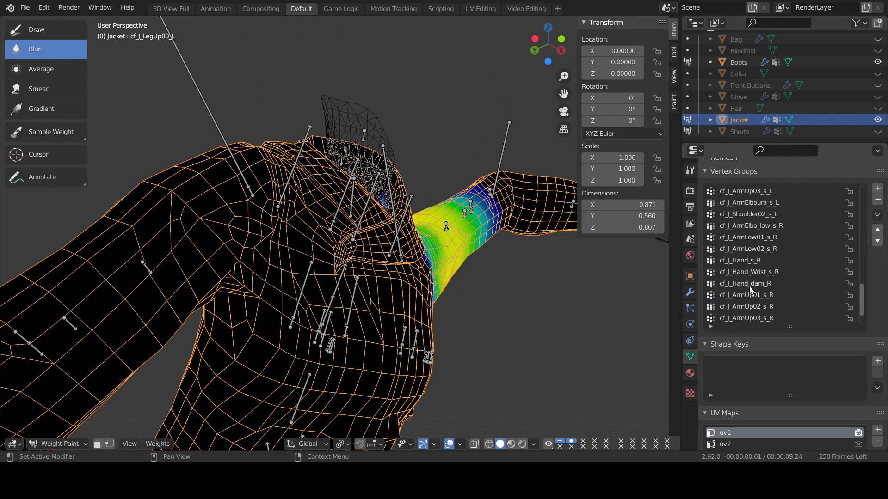
{"action": "left_click", "coordinate": [753, 283]}
{"action": "left_click_drag", "start_coordinate": [232, 279], "coordinate": [216, 308]}
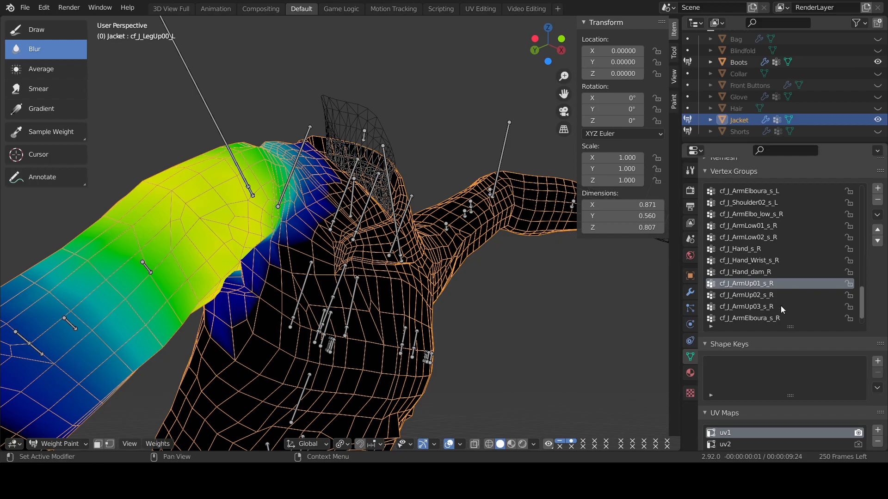
{"action": "mouse_move", "coordinate": [548, 44]}
{"action": "left_mouse_down"}
{"action": "mouse_move", "coordinate": [560, 49]}
{"action": "mouse_move", "coordinate": [536, 53]}
{"action": "left_mouse_up"}
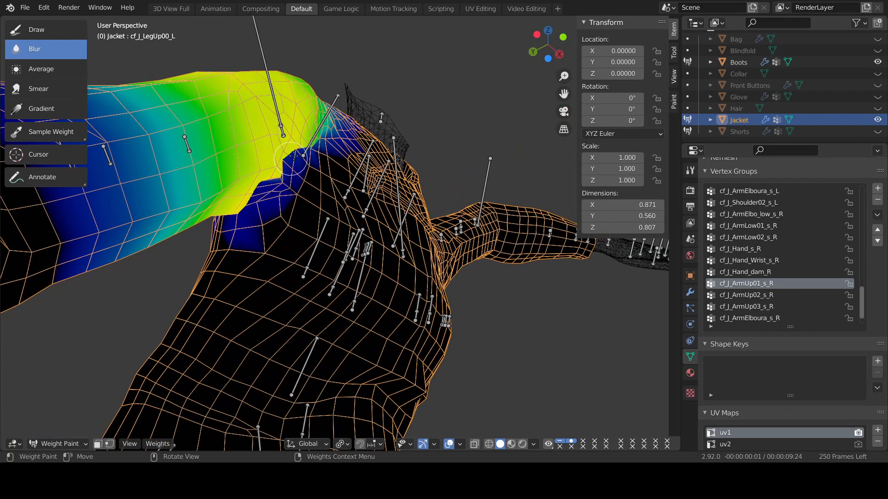
{"action": "left_click_drag", "start_coordinate": [550, 44], "coordinate": [406, 68]}
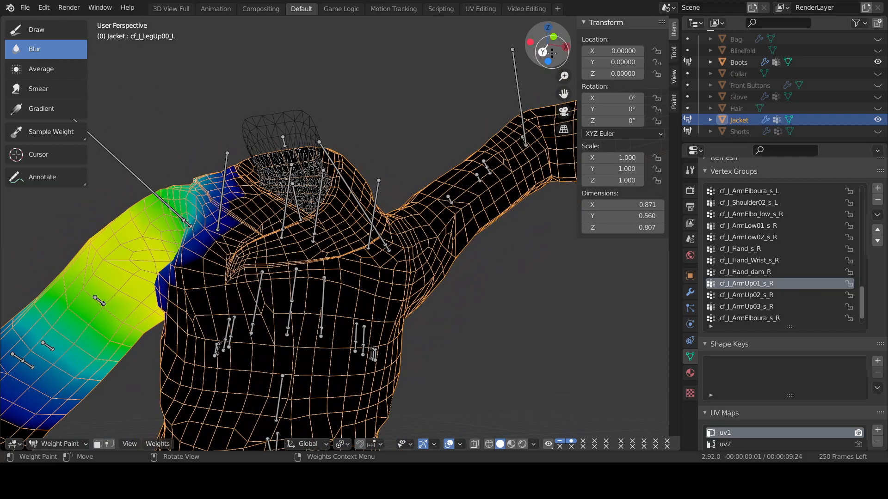
Check the cf_J_Neck_s vertex group's weights around the jacket's collar
{"action": "left_click_drag", "start_coordinate": [563, 94], "coordinate": [565, 2]}
{"action": "mouse_move", "coordinate": [550, 45]}
{"action": "left_mouse_down"}
{"action": "mouse_move", "coordinate": [495, 79]}
{"action": "mouse_move", "coordinate": [551, 48]}
{"action": "left_mouse_up"}
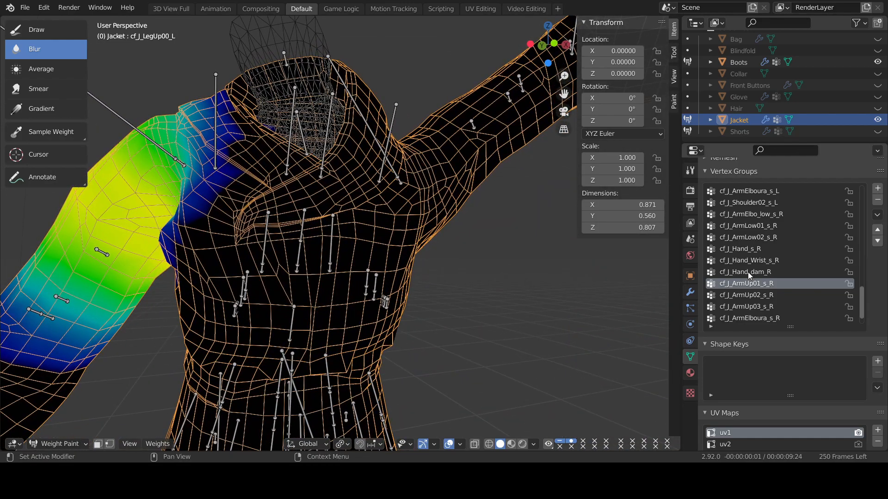
{"action": "scroll", "coordinate": [758, 269], "scroll_direction": "down", "scroll_amount": 2}
{"action": "scroll", "coordinate": [760, 267], "scroll_direction": "up", "scroll_amount": 11}
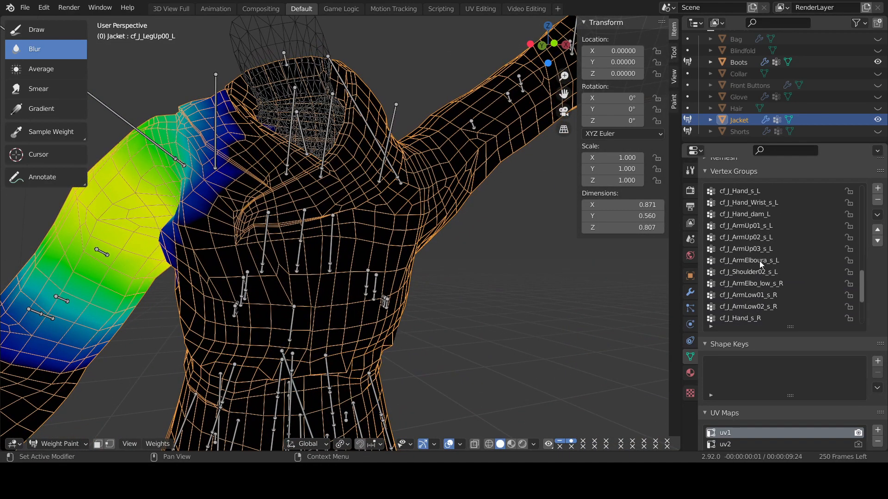
{"action": "scroll", "coordinate": [751, 265], "scroll_direction": "up", "scroll_amount": 2}
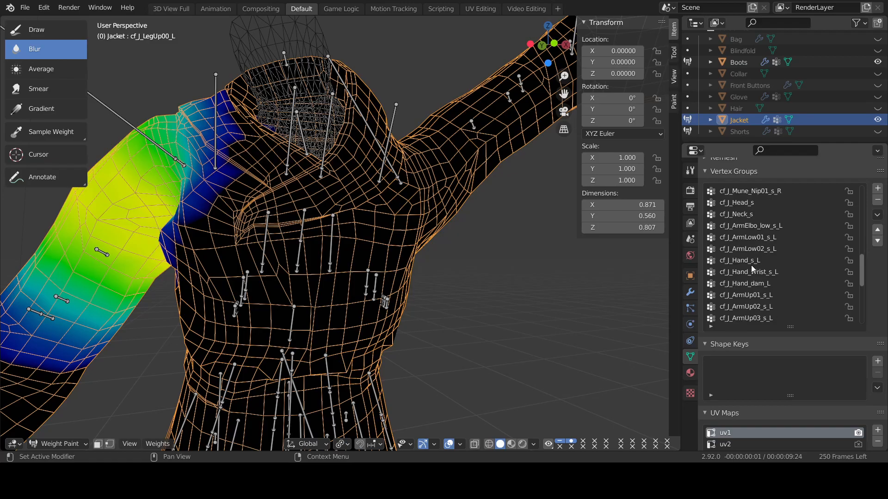
{"action": "left_click", "coordinate": [765, 215]}
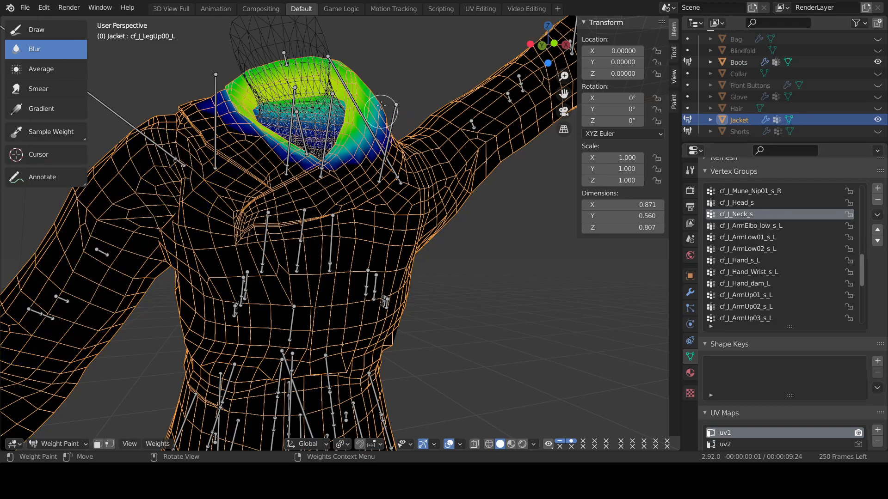
{"action": "mouse_move", "coordinate": [548, 44]}
{"action": "left_mouse_down"}
{"action": "mouse_move", "coordinate": [544, 65]}
{"action": "mouse_move", "coordinate": [562, 57]}
{"action": "left_mouse_up"}
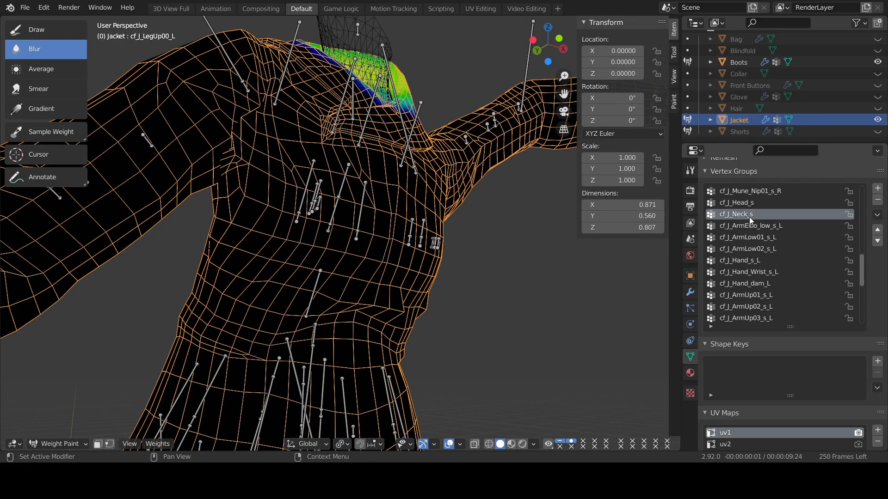
Activate the cf_J_Mune00_s_R vertex group and blur its weights below and across the right side of the chest
{"action": "scroll", "coordinate": [784, 236], "scroll_direction": "up", "scroll_amount": 8}
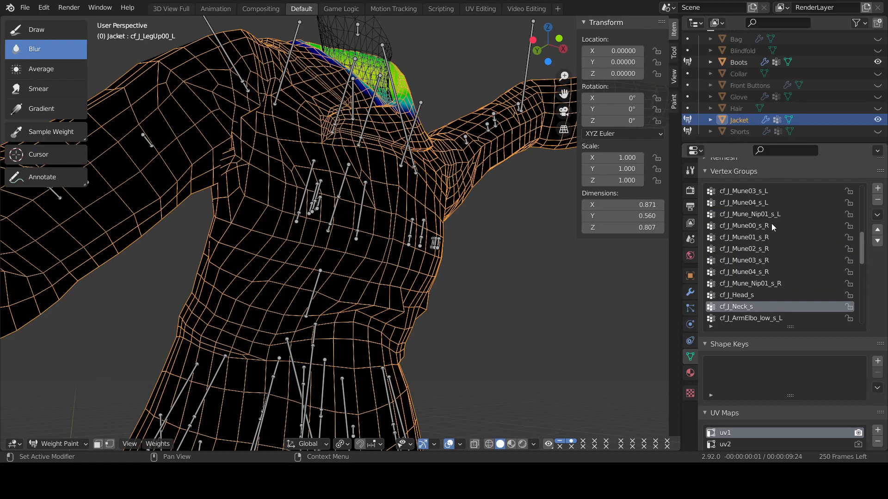
{"action": "left_click", "coordinate": [771, 226]}
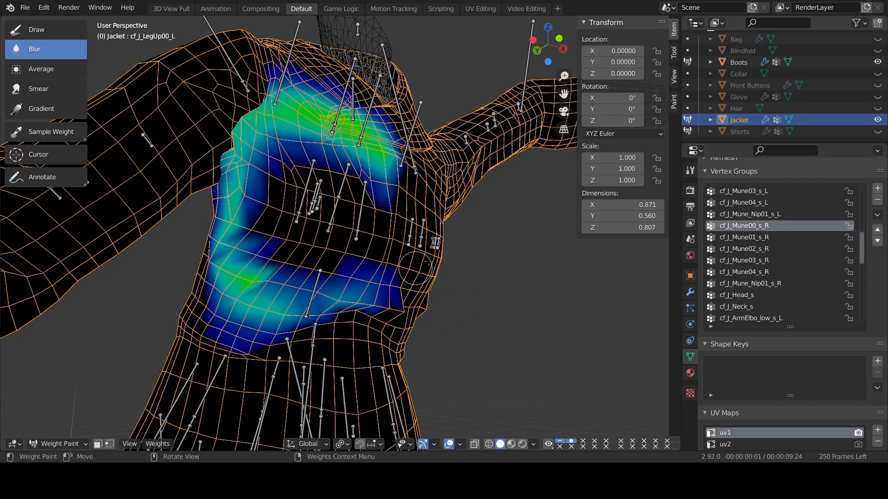
{"action": "left_click_drag", "start_coordinate": [265, 261], "coordinate": [262, 267]}
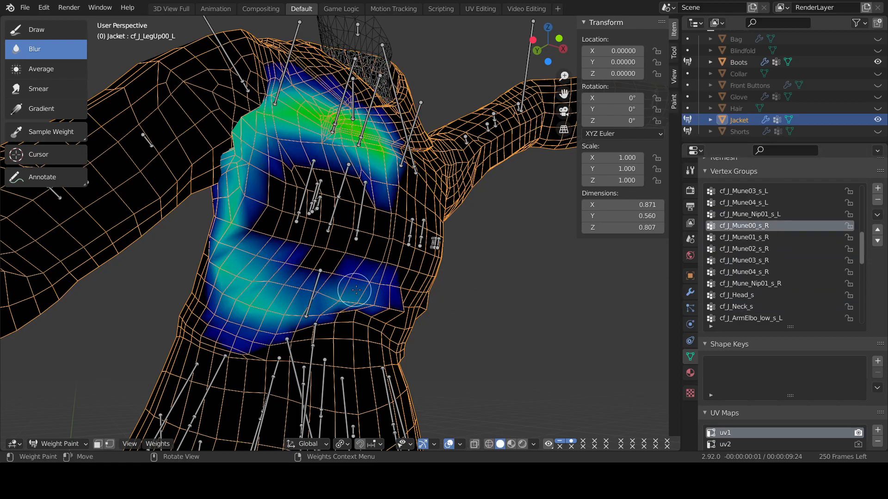
{"action": "mouse_move", "coordinate": [555, 50]}
{"action": "left_mouse_down"}
{"action": "mouse_move", "coordinate": [624, 46]}
{"action": "mouse_move", "coordinate": [554, 46]}
{"action": "left_mouse_up"}
{"action": "mouse_move", "coordinate": [265, 228]}
{"action": "left_mouse_down"}
{"action": "mouse_move", "coordinate": [262, 302]}
{"action": "mouse_move", "coordinate": [380, 318]}
{"action": "left_mouse_up"}
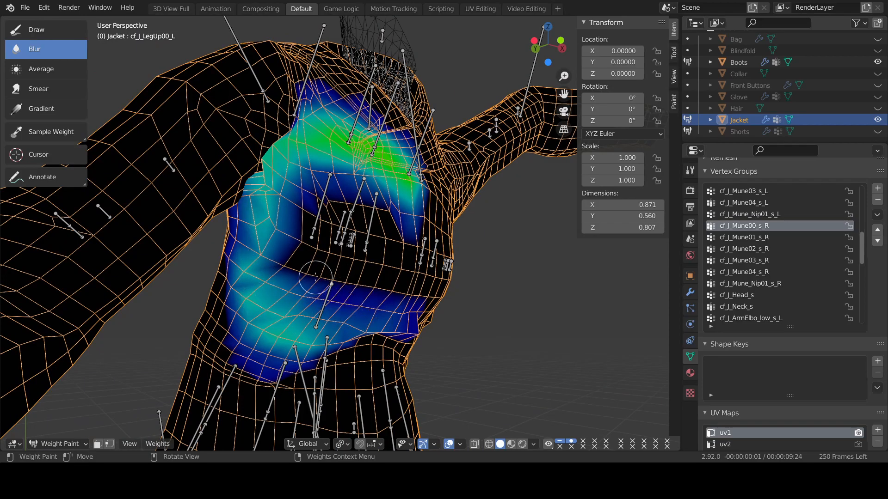
{"action": "left_click_drag", "start_coordinate": [548, 47], "coordinate": [444, 111]}
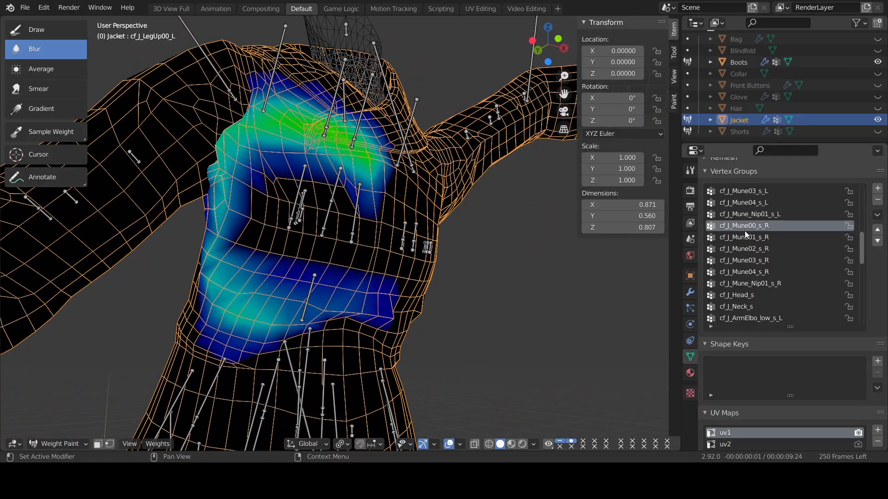
Activate the cf_J_Mune01_s_R vertex group and blur its weights along the underside of the right chest
{"action": "left_click", "coordinate": [741, 237]}
{"action": "mouse_move", "coordinate": [286, 294]}
{"action": "left_mouse_down"}
{"action": "mouse_move", "coordinate": [238, 286]}
{"action": "mouse_move", "coordinate": [227, 259]}
{"action": "mouse_move", "coordinate": [233, 252]}
{"action": "mouse_move", "coordinate": [341, 291]}
{"action": "mouse_move", "coordinate": [368, 262]}
{"action": "left_mouse_up"}
{"action": "mouse_move", "coordinate": [549, 45]}
{"action": "left_mouse_down"}
{"action": "mouse_move", "coordinate": [495, 51]}
{"action": "mouse_move", "coordinate": [545, 60]}
{"action": "mouse_move", "coordinate": [522, 64]}
{"action": "left_mouse_up"}
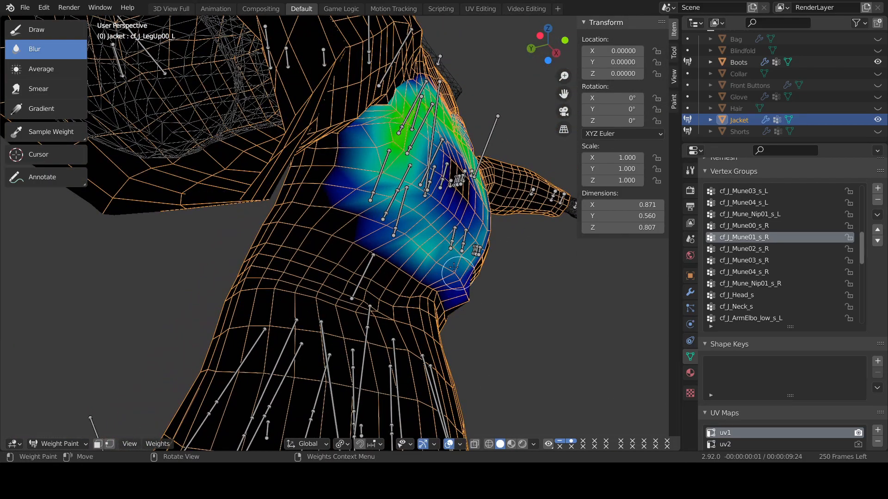
{"action": "left_click_drag", "start_coordinate": [457, 271], "coordinate": [452, 271]}
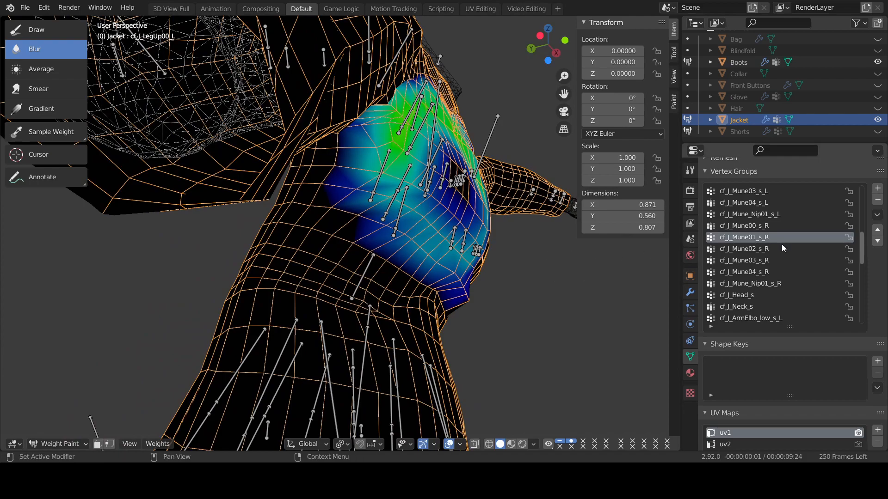
Check the weights of the cf_J_Mune00_s_R and cf_J_Mune04_s_L vertex groups on the jacket's chest
{"action": "left_click", "coordinate": [768, 227]}
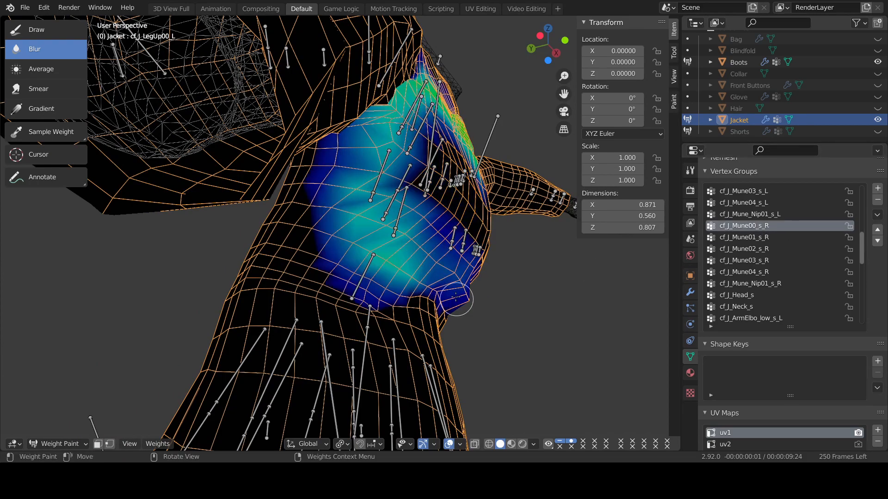
{"action": "left_click", "coordinate": [770, 203]}
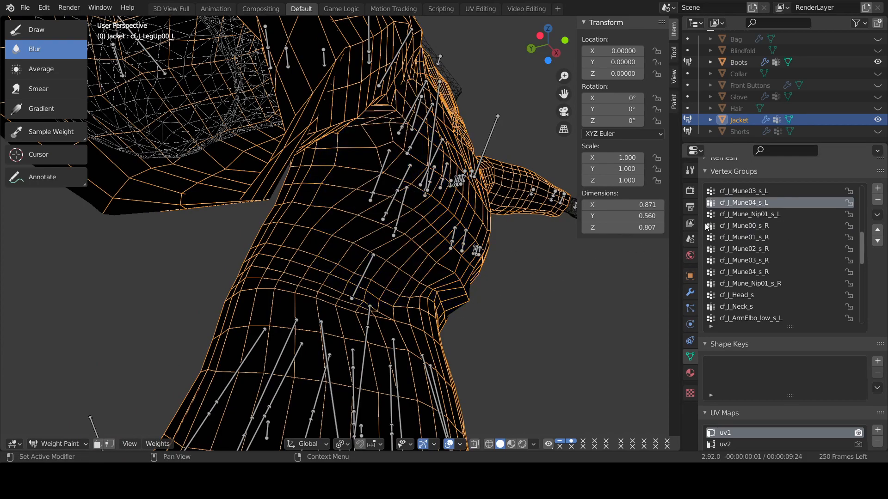
{"action": "left_click_drag", "start_coordinate": [548, 44], "coordinate": [514, 47]}
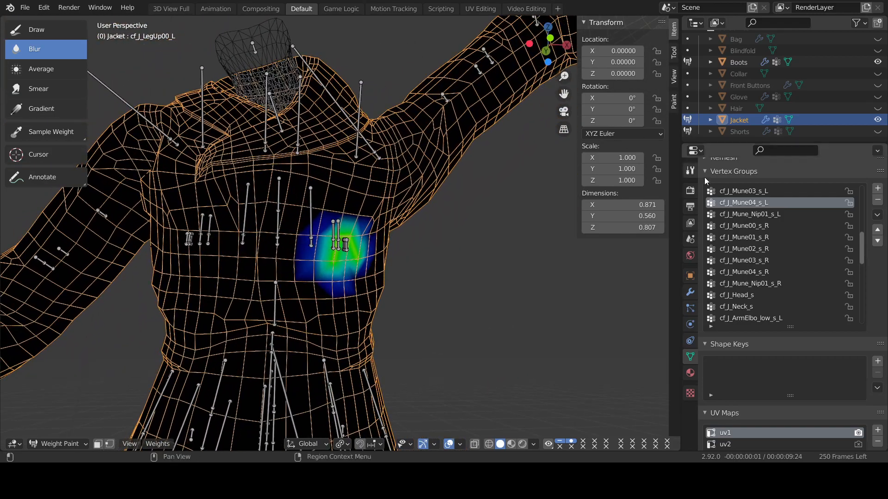
Blur the cf_J_Mune03_s_L weights along the lower left chest, and activate the cf_J_Mune03_s_R vertex group
{"action": "left_click", "coordinate": [743, 191]}
{"action": "left_click_drag", "start_coordinate": [341, 328], "coordinate": [267, 317]}
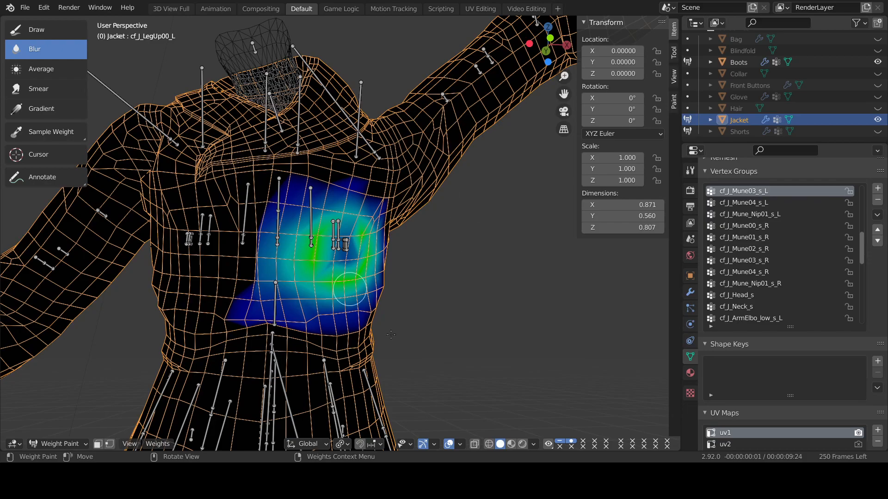
{"action": "left_click", "coordinate": [759, 273]}
{"action": "left_click", "coordinate": [764, 260]}
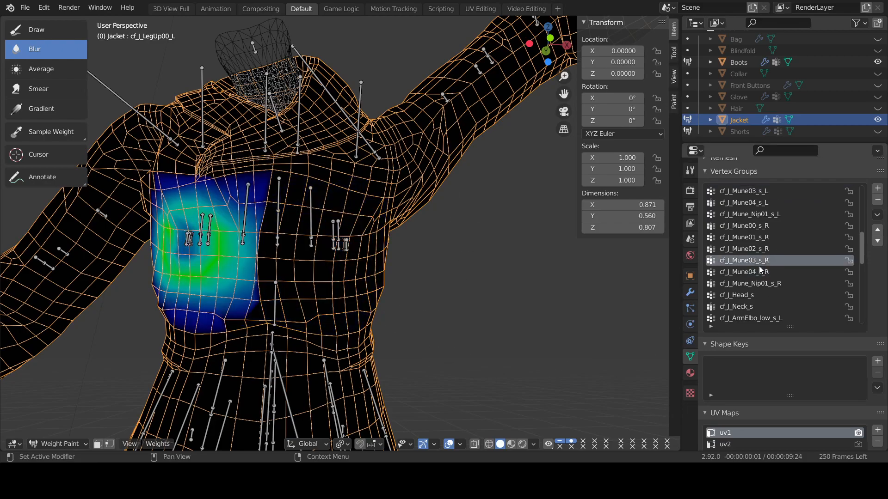
Check the cf_J_Mune04_s_L and cf_J_Mune03_s_L weights, and activate cf_J_Mune02_s_L and blur its weights around the left side of the chest
{"action": "scroll", "coordinate": [766, 250], "scroll_direction": "up", "scroll_amount": 2}
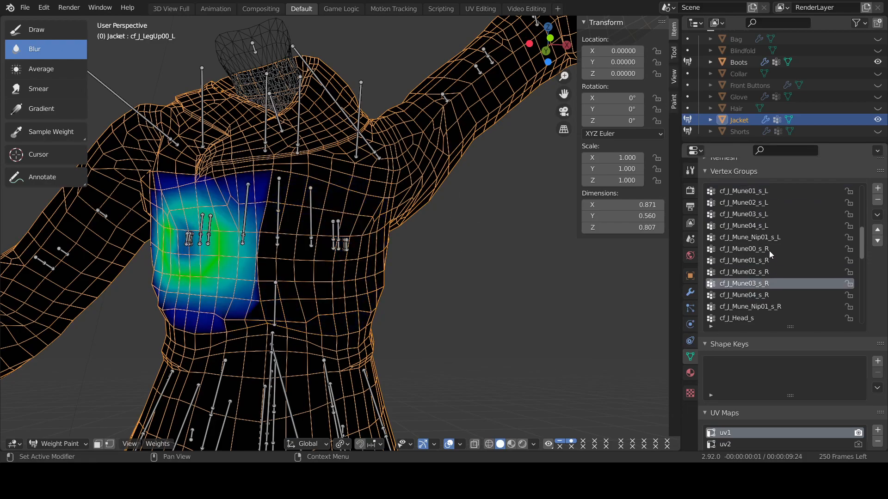
{"action": "scroll", "coordinate": [767, 238], "scroll_direction": "up", "scroll_amount": 1}
{"action": "left_click", "coordinate": [758, 238]}
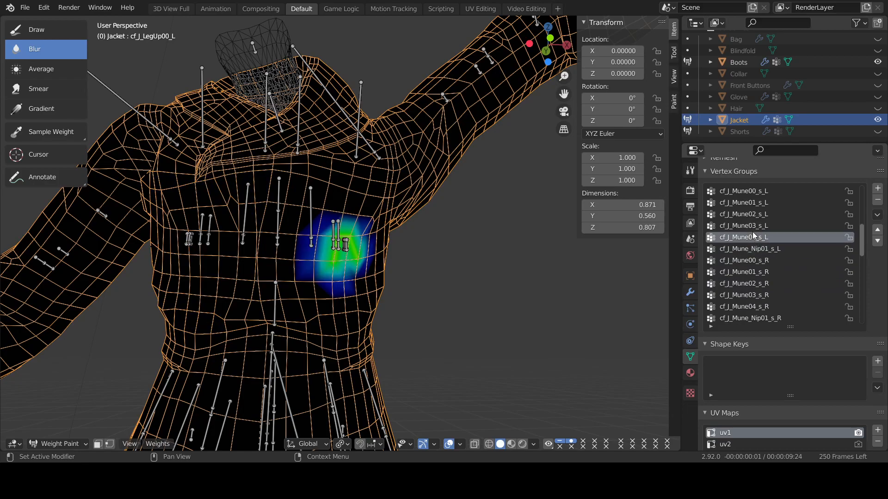
{"action": "left_click", "coordinate": [749, 226]}
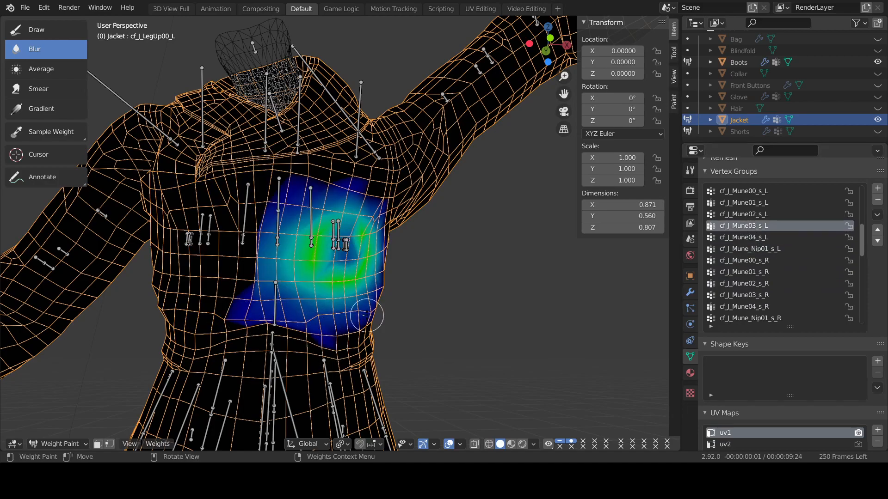
{"action": "left_click", "coordinate": [742, 214]}
{"action": "mouse_move", "coordinate": [269, 305]}
{"action": "left_mouse_down"}
{"action": "mouse_move", "coordinate": [254, 282]}
{"action": "mouse_move", "coordinate": [280, 296]}
{"action": "mouse_move", "coordinate": [278, 207]}
{"action": "mouse_move", "coordinate": [264, 228]}
{"action": "mouse_move", "coordinate": [377, 186]}
{"action": "left_mouse_up"}
{"action": "mouse_move", "coordinate": [325, 345]}
{"action": "left_mouse_down"}
{"action": "mouse_move", "coordinate": [364, 317]}
{"action": "mouse_move", "coordinate": [379, 290]}
{"action": "left_mouse_up"}
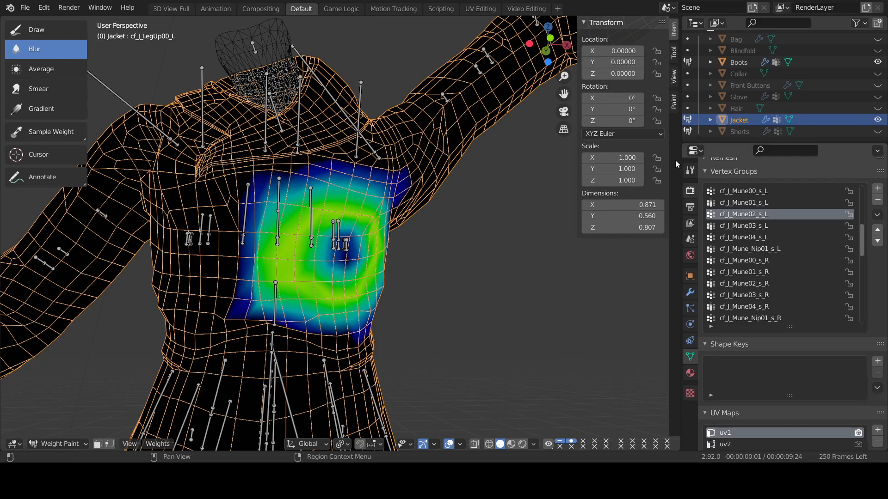
{"action": "mouse_move", "coordinate": [549, 45]}
{"action": "left_mouse_down"}
{"action": "mouse_move", "coordinate": [531, 49]}
{"action": "mouse_move", "coordinate": [550, 51]}
{"action": "mouse_move", "coordinate": [544, 57]}
{"action": "left_mouse_up"}
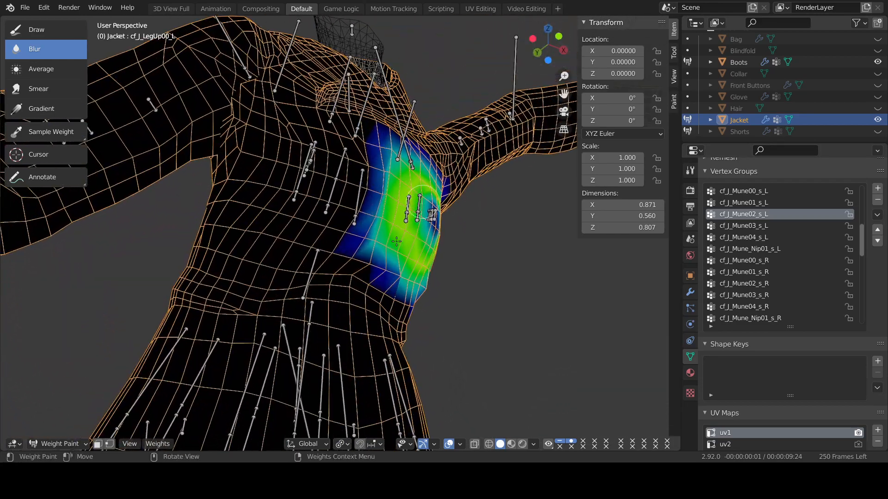
{"action": "left_click_drag", "start_coordinate": [418, 276], "coordinate": [416, 278]}
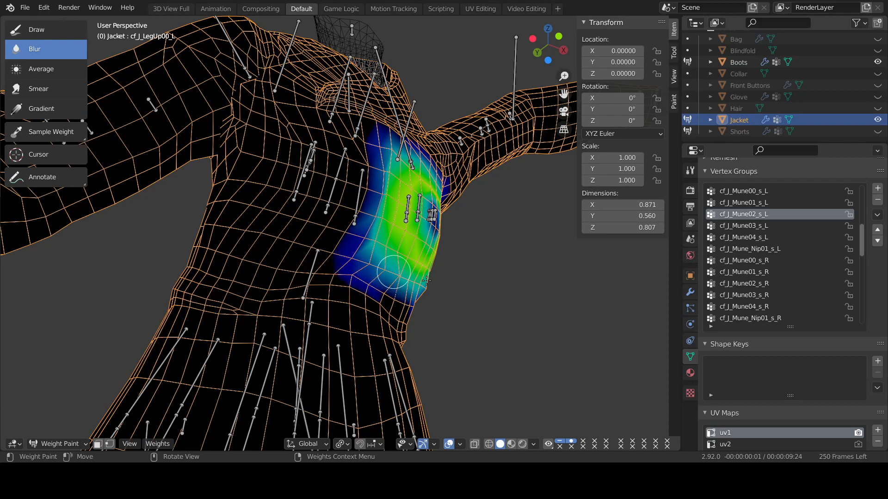
Activate the cf_J_Mune01_s_L vertex group and blur its weights along the inner and lower edges of the left chest
{"action": "left_click", "coordinate": [754, 204]}
{"action": "mouse_move", "coordinate": [389, 267]}
{"action": "left_mouse_down"}
{"action": "mouse_move", "coordinate": [411, 274]}
{"action": "mouse_move", "coordinate": [385, 269]}
{"action": "mouse_move", "coordinate": [401, 278]}
{"action": "mouse_move", "coordinate": [367, 242]}
{"action": "mouse_move", "coordinate": [390, 197]}
{"action": "left_mouse_up"}
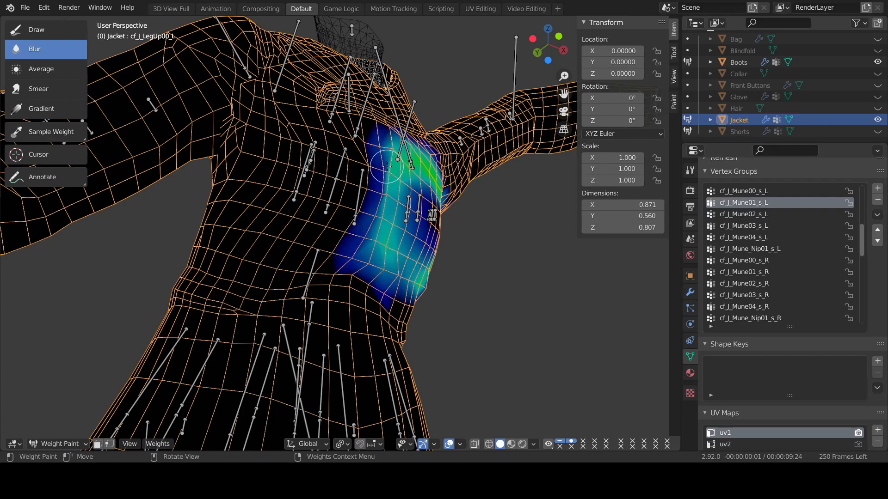
{"action": "left_click_drag", "start_coordinate": [548, 46], "coordinate": [527, 60]}
{"action": "left_click_drag", "start_coordinate": [326, 225], "coordinate": [287, 277]}
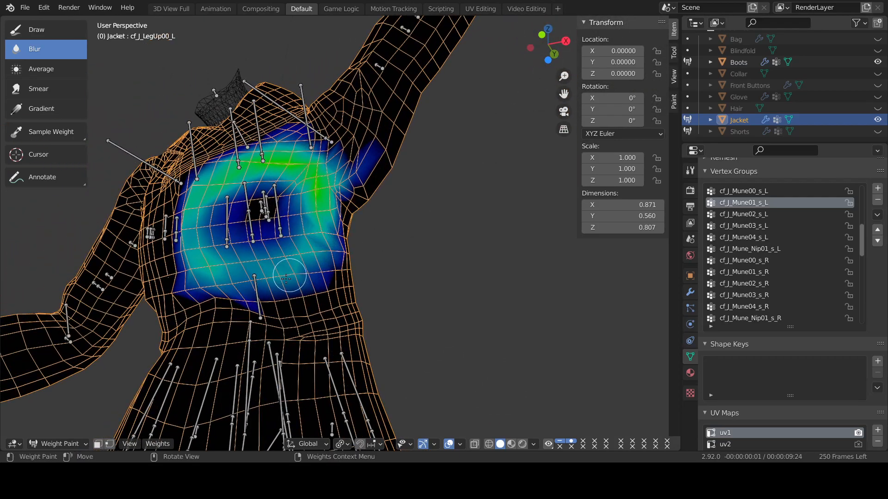
{"action": "left_click_drag", "start_coordinate": [326, 209], "coordinate": [314, 238]}
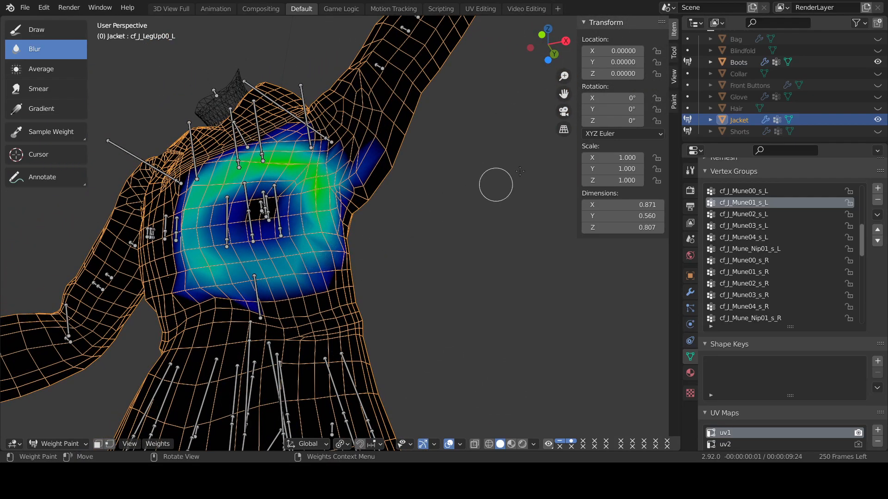
{"action": "left_click_drag", "start_coordinate": [547, 49], "coordinate": [515, 56]}
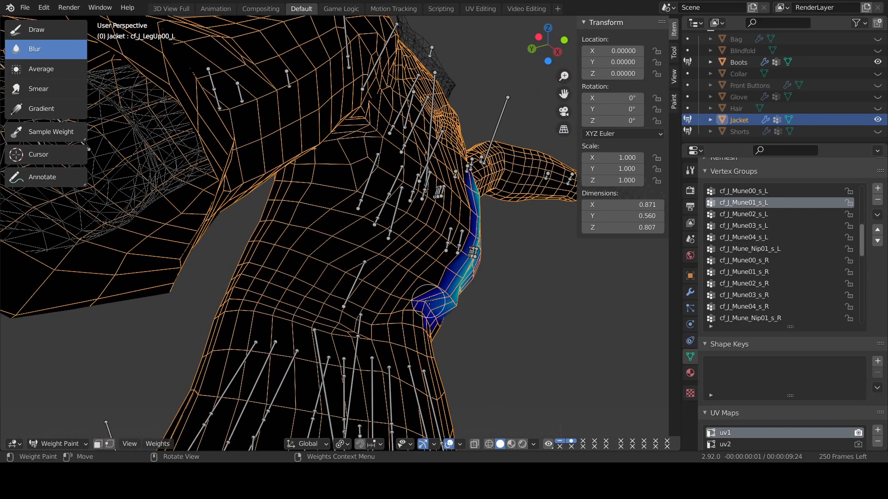
{"action": "left_click_drag", "start_coordinate": [548, 46], "coordinate": [477, 52]}
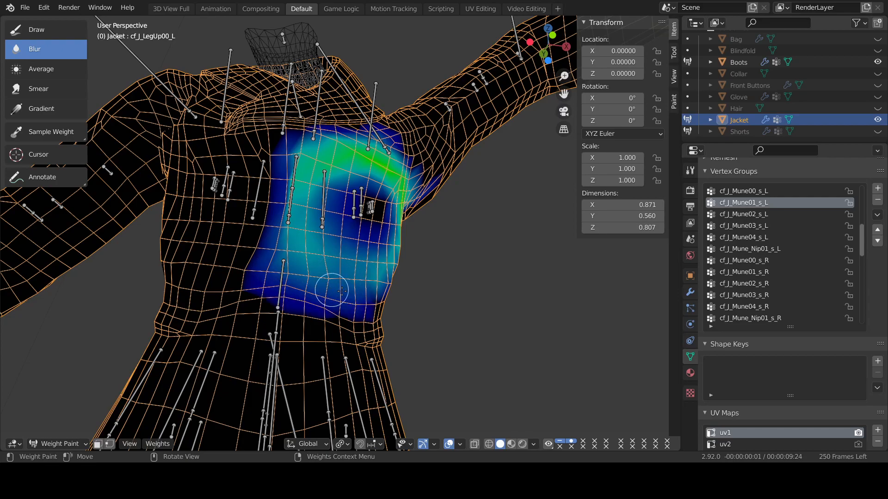
Activate the cf_J_Mune00_s_L vertex group, blur its weights under and on the inner side of the left chest, and reactivate cf_J_Mune01_s_L
{"action": "left_click", "coordinate": [752, 192]}
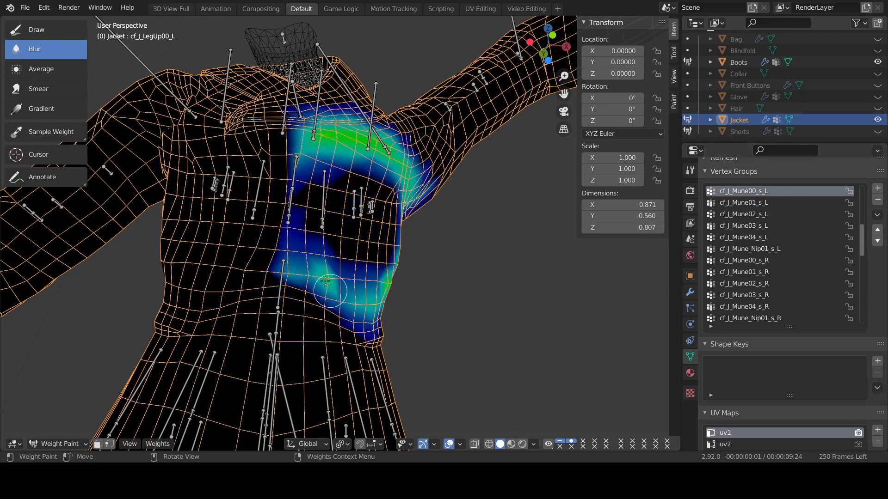
{"action": "left_click_drag", "start_coordinate": [315, 266], "coordinate": [402, 283]}
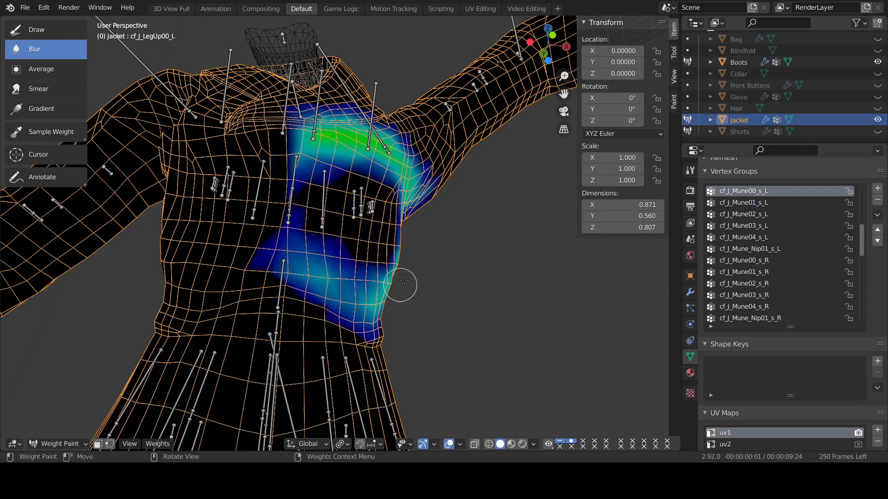
{"action": "mouse_move", "coordinate": [283, 205]}
{"action": "left_mouse_down"}
{"action": "mouse_move", "coordinate": [289, 226]}
{"action": "mouse_move", "coordinate": [314, 219]}
{"action": "left_mouse_up"}
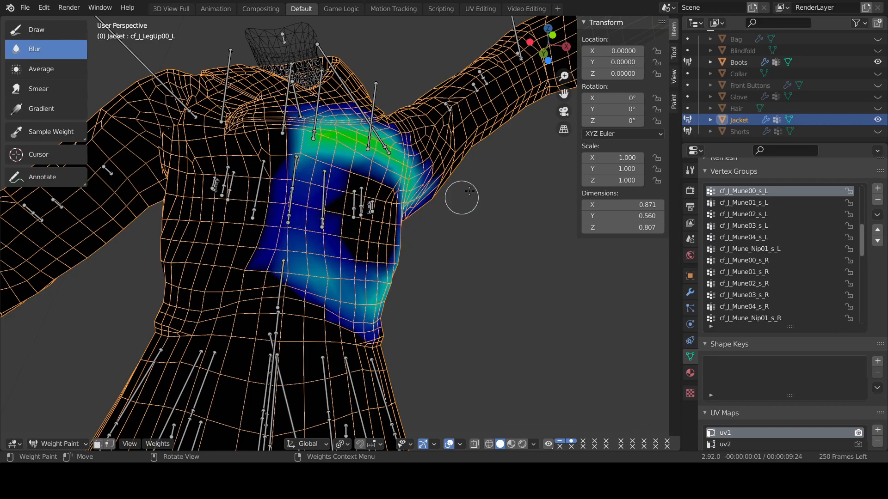
{"action": "mouse_move", "coordinate": [546, 49]}
{"action": "left_mouse_down"}
{"action": "mouse_move", "coordinate": [597, 43]}
{"action": "mouse_move", "coordinate": [518, 56]}
{"action": "left_mouse_up"}
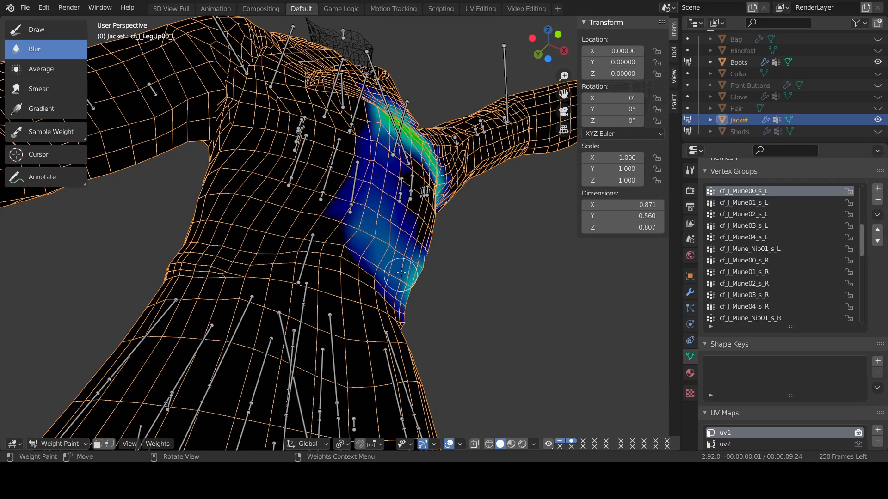
{"action": "mouse_move", "coordinate": [548, 47]}
{"action": "left_mouse_down"}
{"action": "mouse_move", "coordinate": [539, 55]}
{"action": "mouse_move", "coordinate": [390, 37]}
{"action": "mouse_move", "coordinate": [369, 167]}
{"action": "left_mouse_up"}
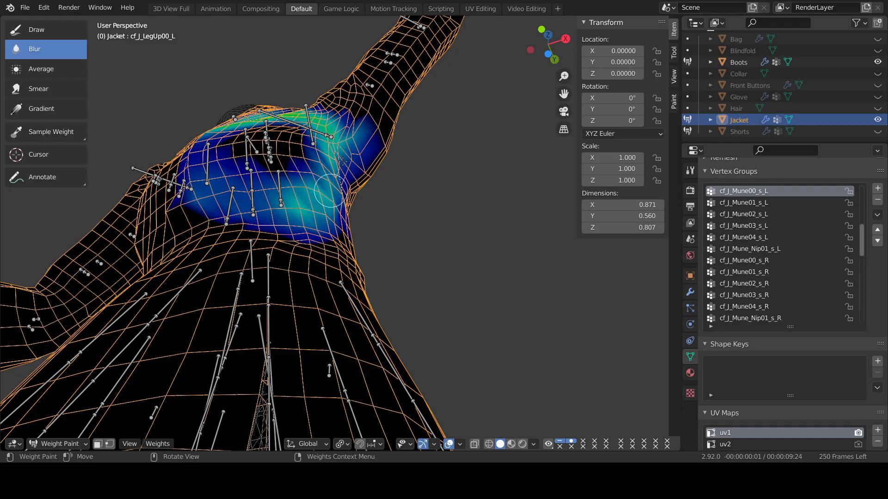
{"action": "left_click_drag", "start_coordinate": [547, 44], "coordinate": [527, 37]}
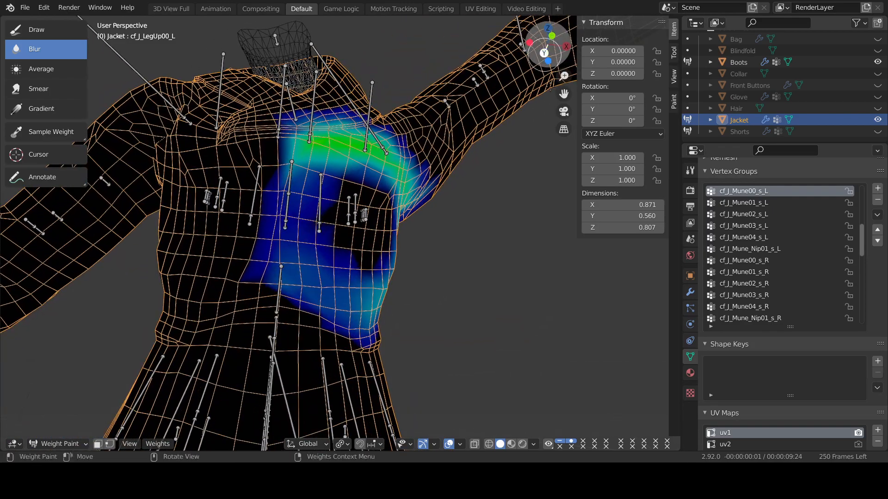
{"action": "left_click", "coordinate": [756, 203]}
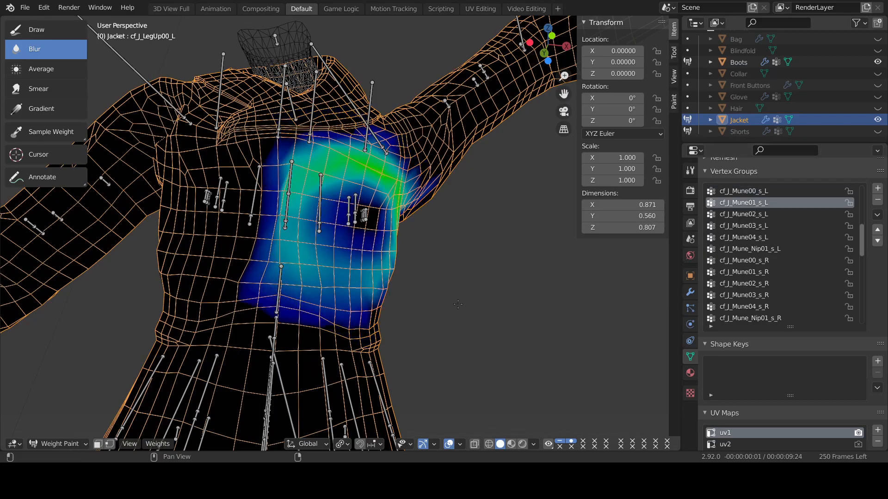
{"action": "left_click_drag", "start_coordinate": [546, 44], "coordinate": [537, 35]}
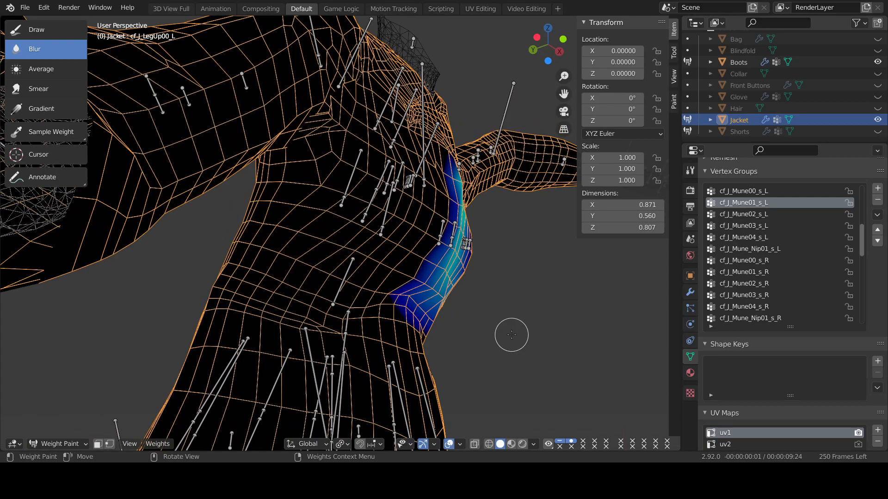
Switch the jacket to Edit Mode and enable the Armature modifier's display in Edit Mode and on the cage
{"action": "left_click", "coordinate": [47, 441]}
{"action": "left_click", "coordinate": [48, 418]}
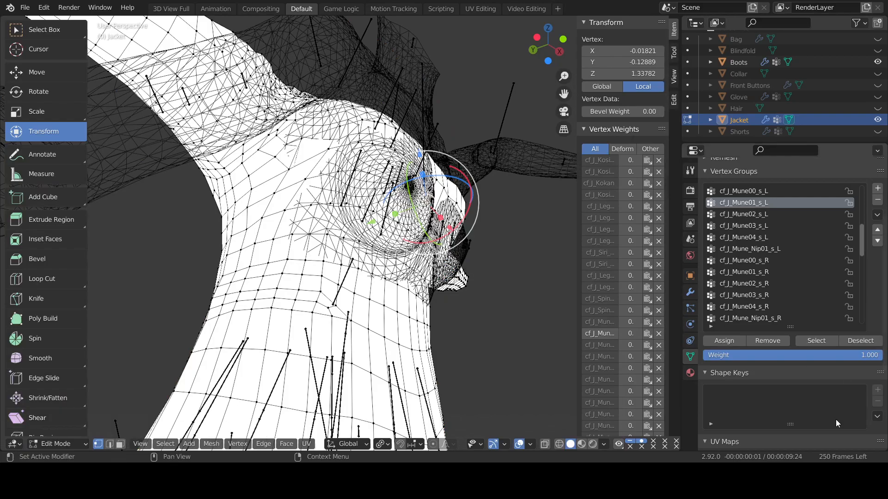
{"action": "left_click", "coordinate": [690, 292]}
{"action": "left_click", "coordinate": [819, 237]}
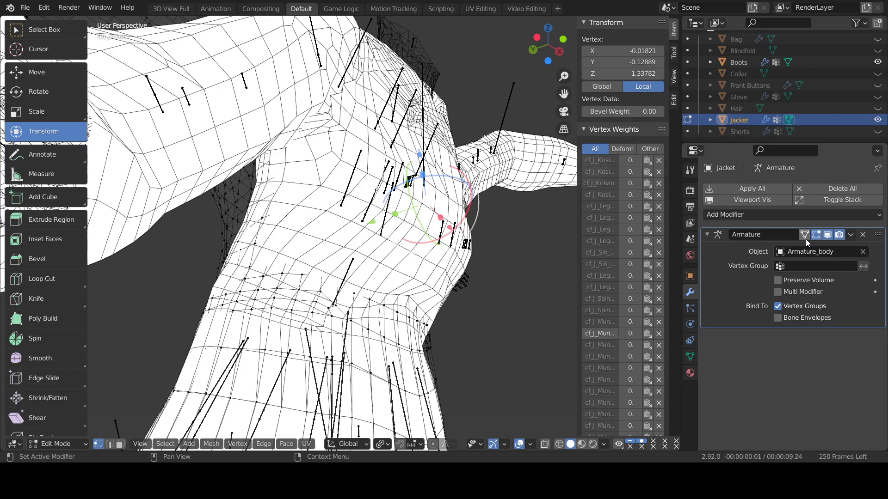
{"action": "left_click", "coordinate": [805, 236]}
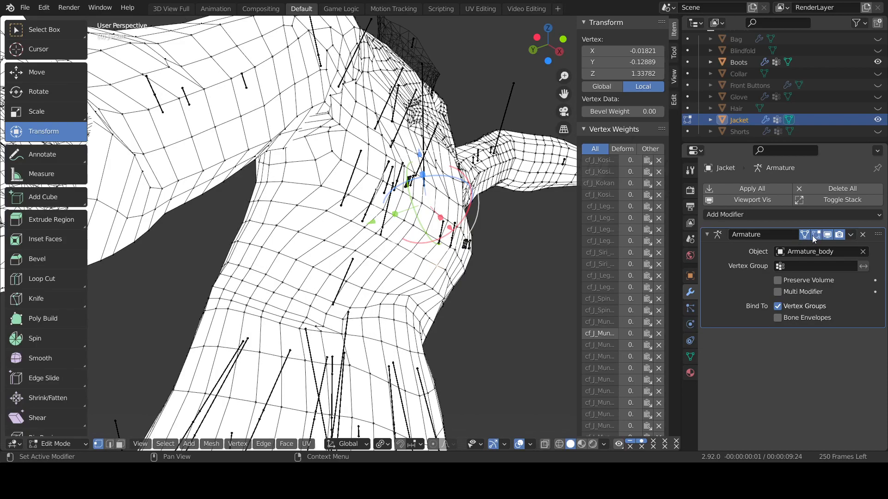
{"action": "left_click", "coordinate": [689, 357]}
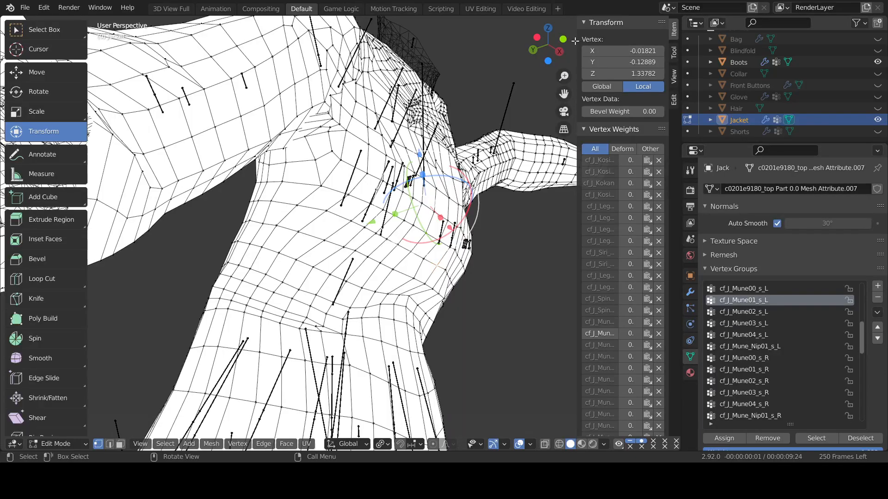
Select a vertex on the jacket's chest centre line and widen the sidebar to examine its weights across all vertex groups
{"action": "left_click_drag", "start_coordinate": [558, 50], "coordinate": [535, 87]}
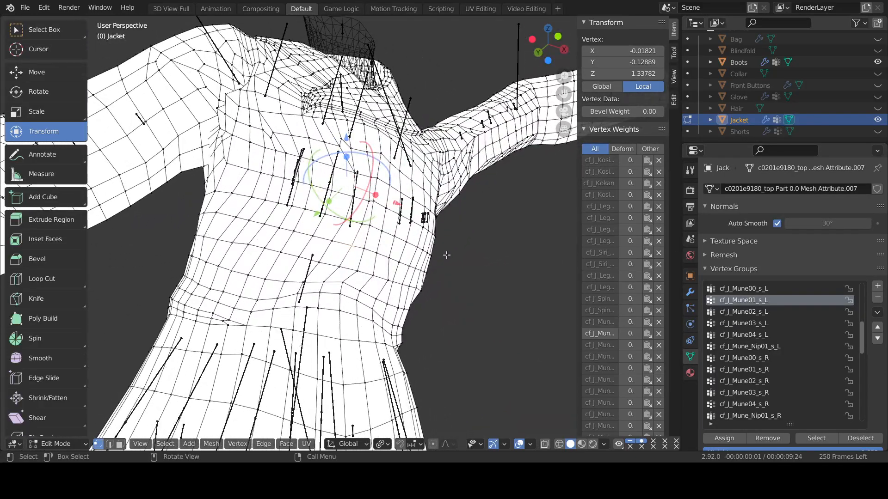
{"action": "left_click", "coordinate": [375, 204]}
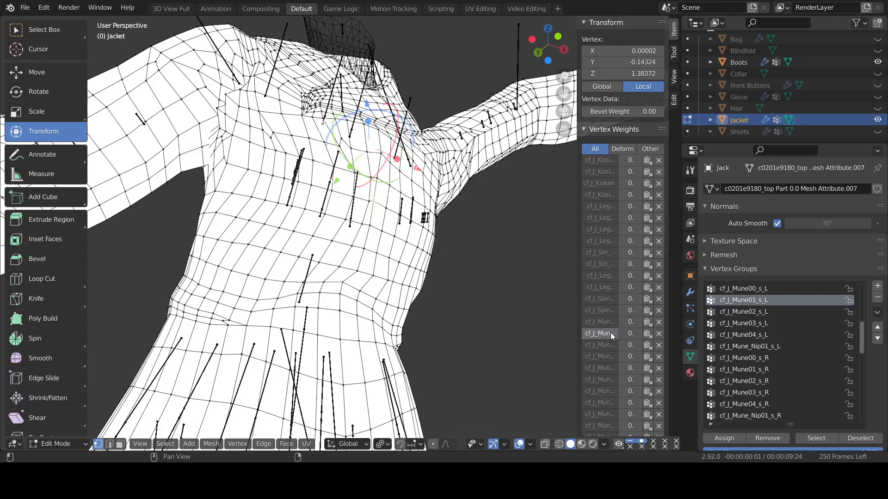
{"action": "left_click_drag", "start_coordinate": [578, 332], "coordinate": [474, 332]}
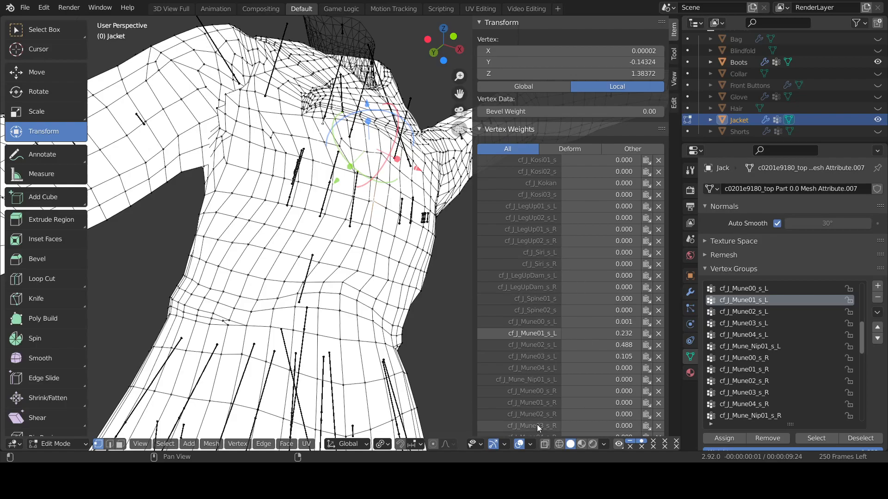
{"action": "scroll", "coordinate": [537, 425], "scroll_direction": "down", "scroll_amount": 15}
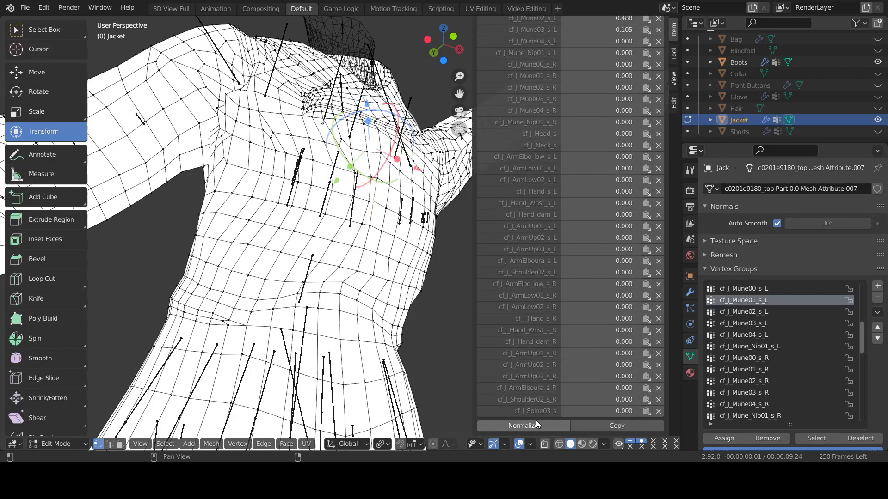
{"action": "scroll", "coordinate": [535, 421], "scroll_direction": "up", "scroll_amount": 15}
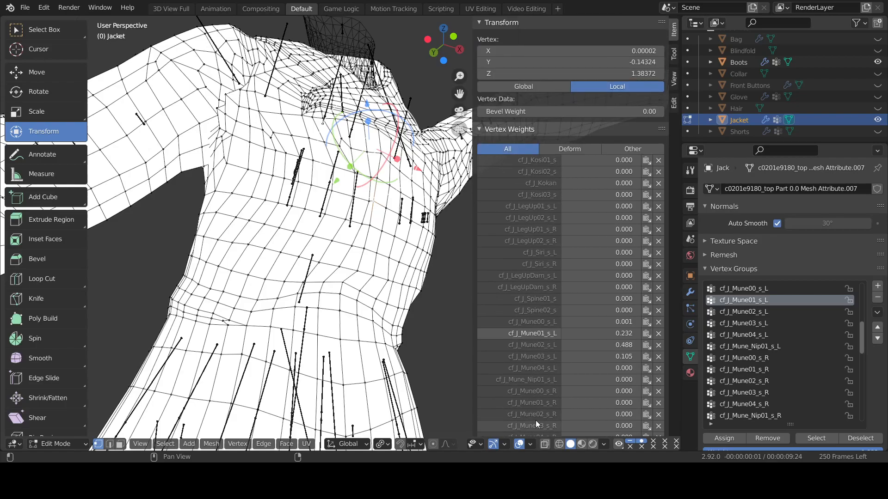
{"action": "scroll", "coordinate": [535, 420], "scroll_direction": "down", "scroll_amount": 2}
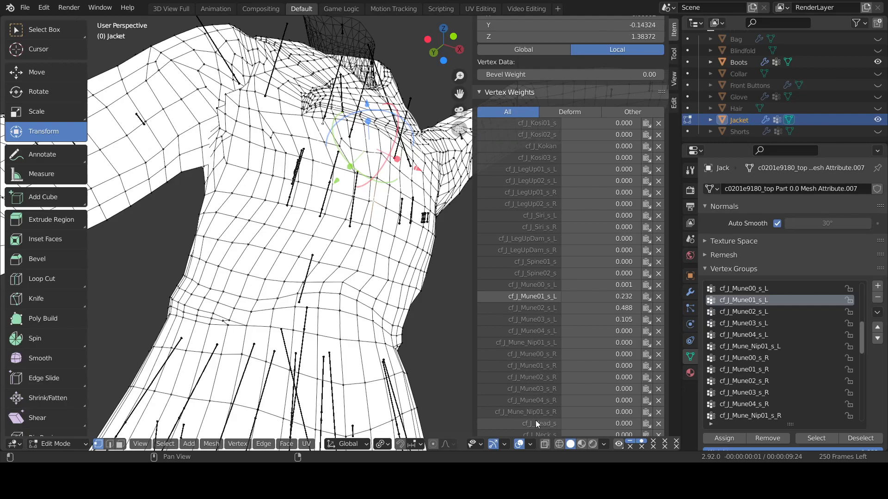
{"action": "scroll", "coordinate": [535, 420], "scroll_direction": "down", "scroll_amount": 13}
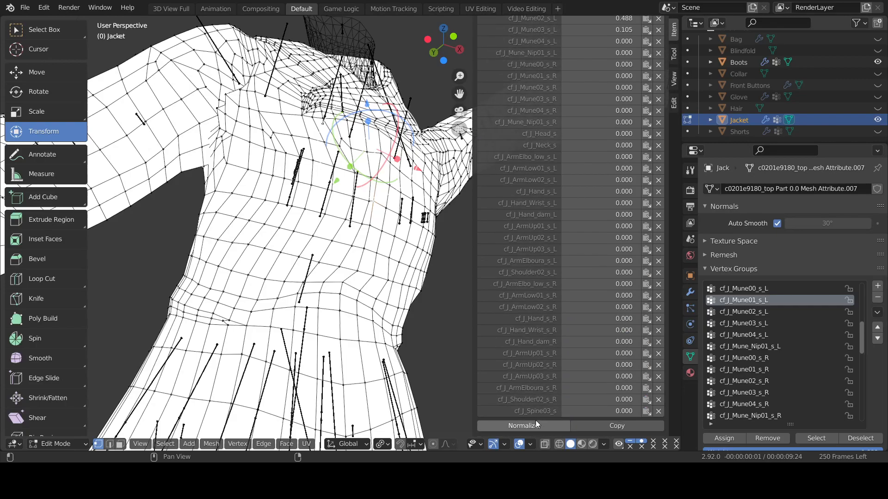
{"action": "scroll", "coordinate": [537, 418], "scroll_direction": "up", "scroll_amount": 11}
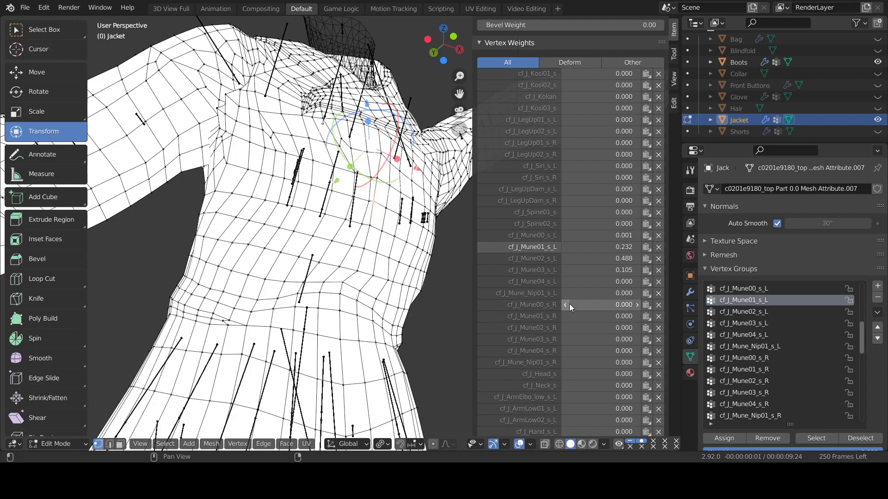
{"action": "mouse_move", "coordinate": [459, 94]}
{"action": "left_mouse_down"}
{"action": "mouse_move", "coordinate": [459, 46]}
{"action": "mouse_move", "coordinate": [460, 94]}
{"action": "left_mouse_up"}
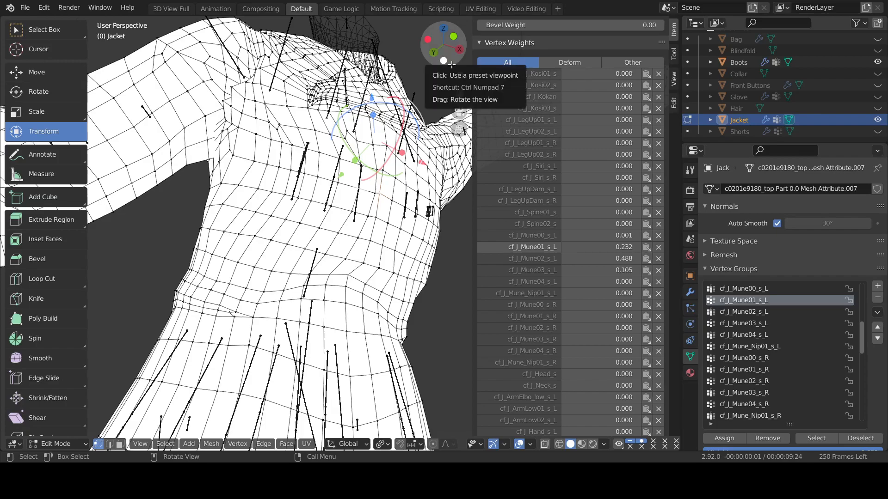
{"action": "left_click_drag", "start_coordinate": [446, 62], "coordinate": [489, 192]}
{"action": "mouse_move", "coordinate": [445, 43]}
{"action": "left_mouse_down"}
{"action": "mouse_move", "coordinate": [504, 43]}
{"action": "mouse_move", "coordinate": [436, 38]}
{"action": "left_mouse_up"}
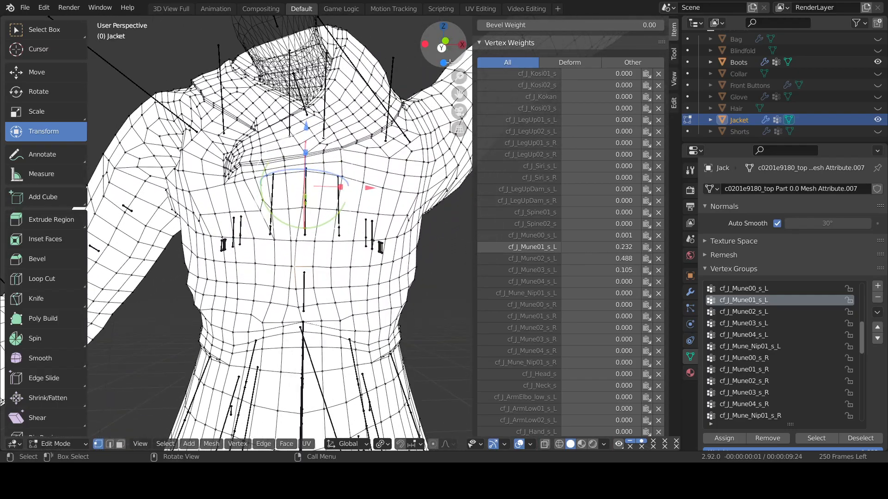